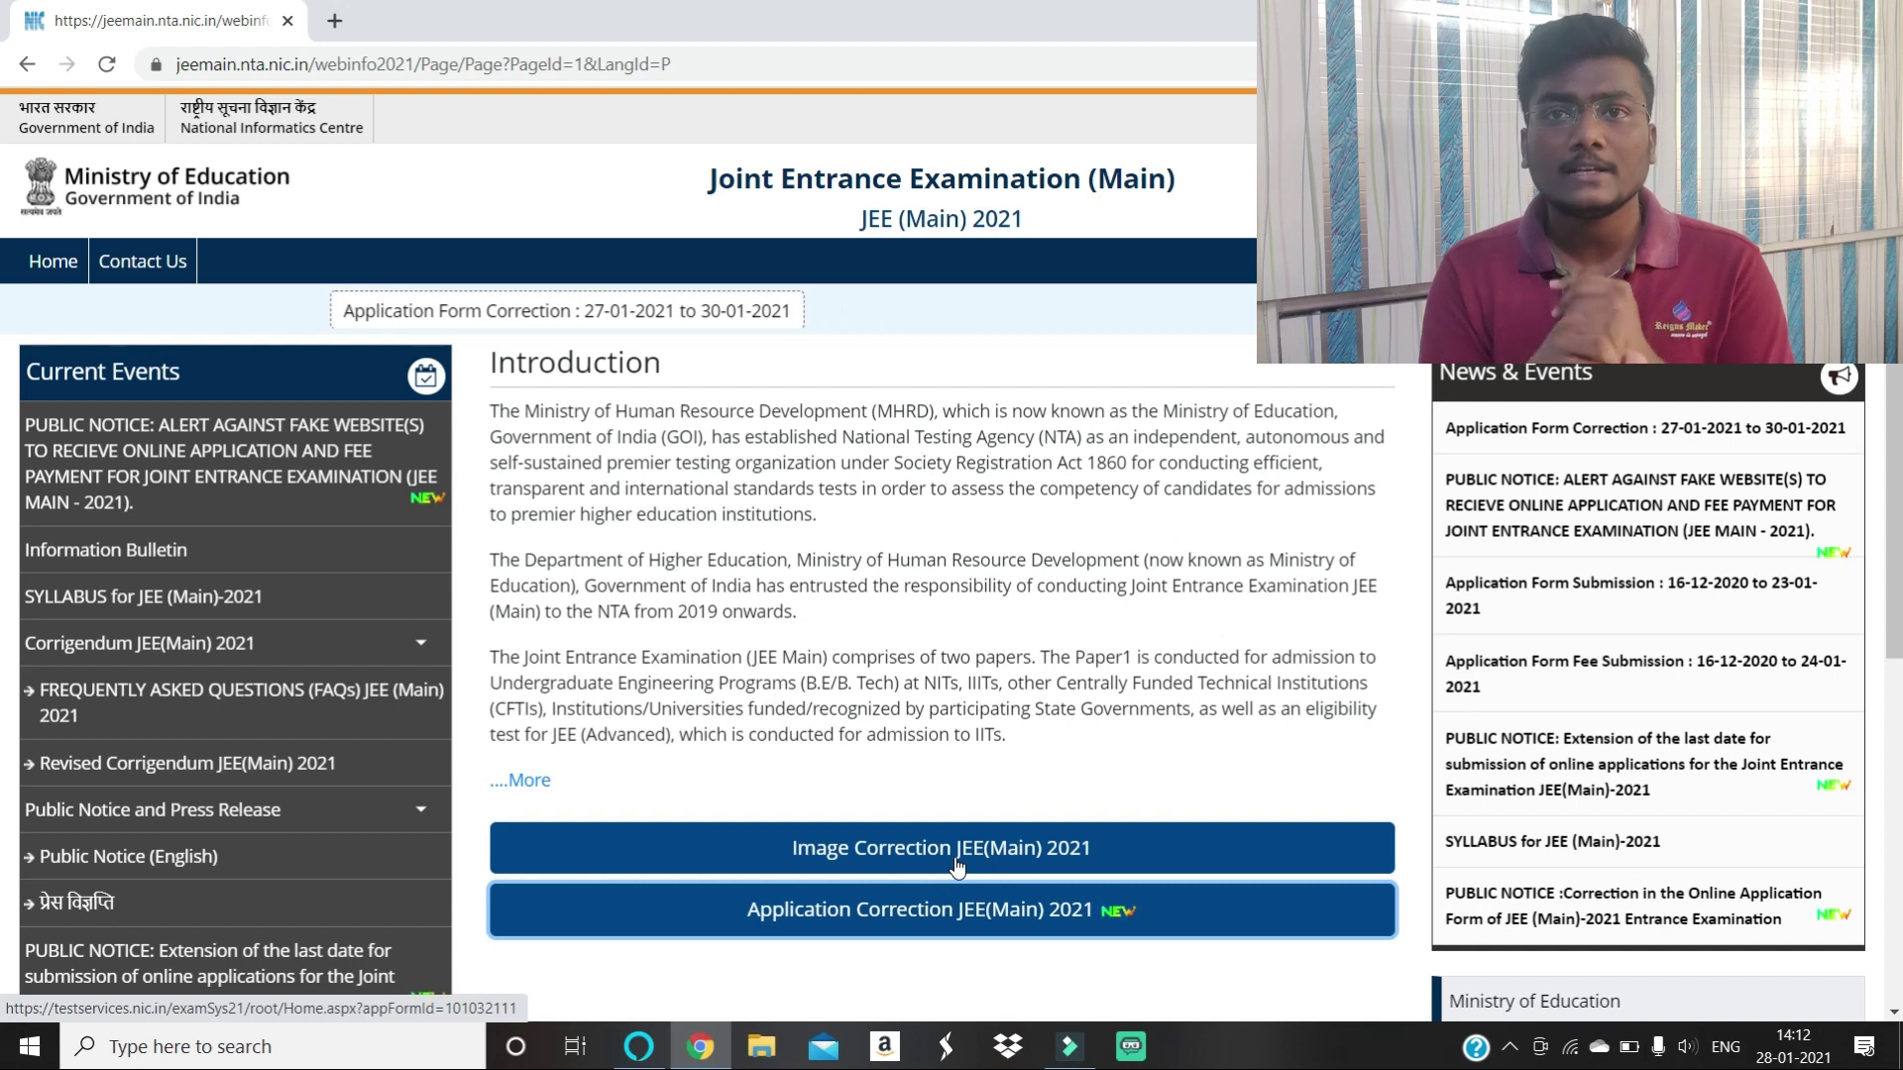
# Step: Open the JEE(Main) 2021 application correction, agree to the instructions for correcting the application form, and proceed to the correction form
pyautogui.click(940, 933)
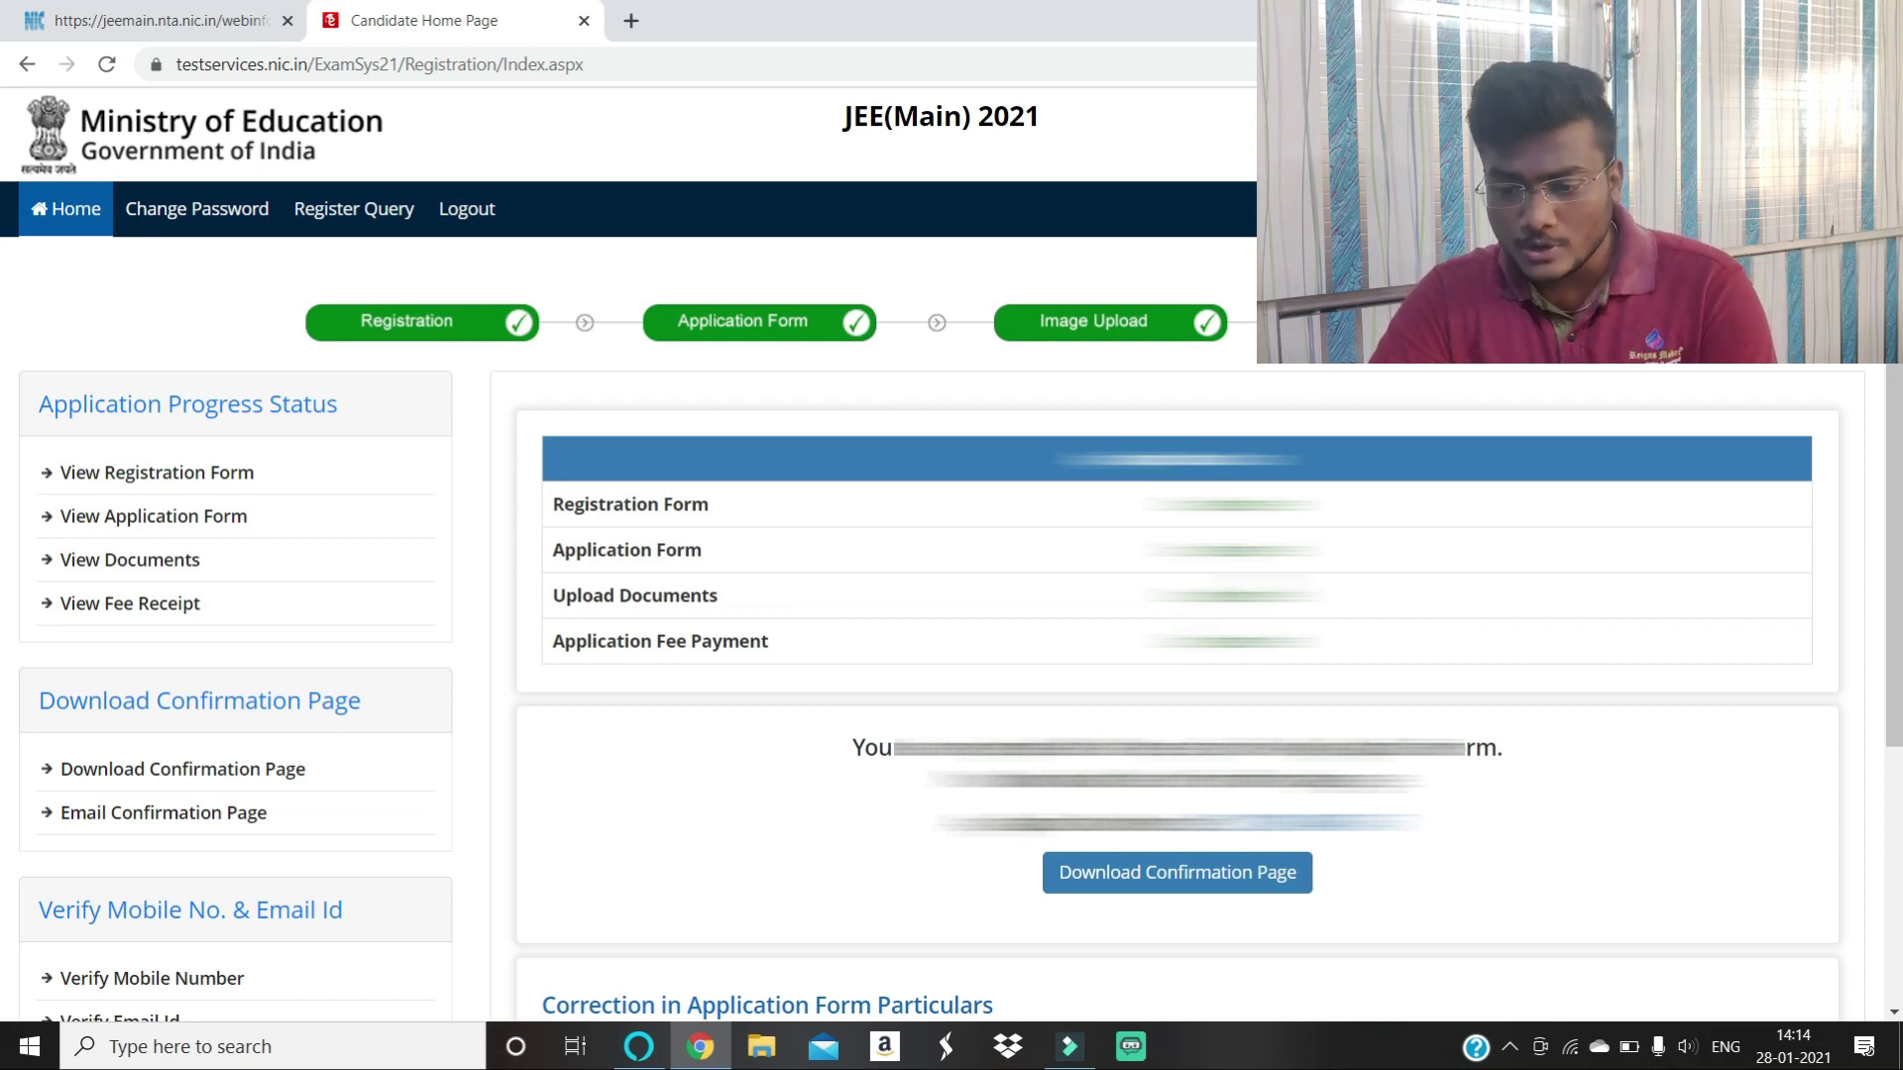
pyautogui.scroll(-4, 660, 721)
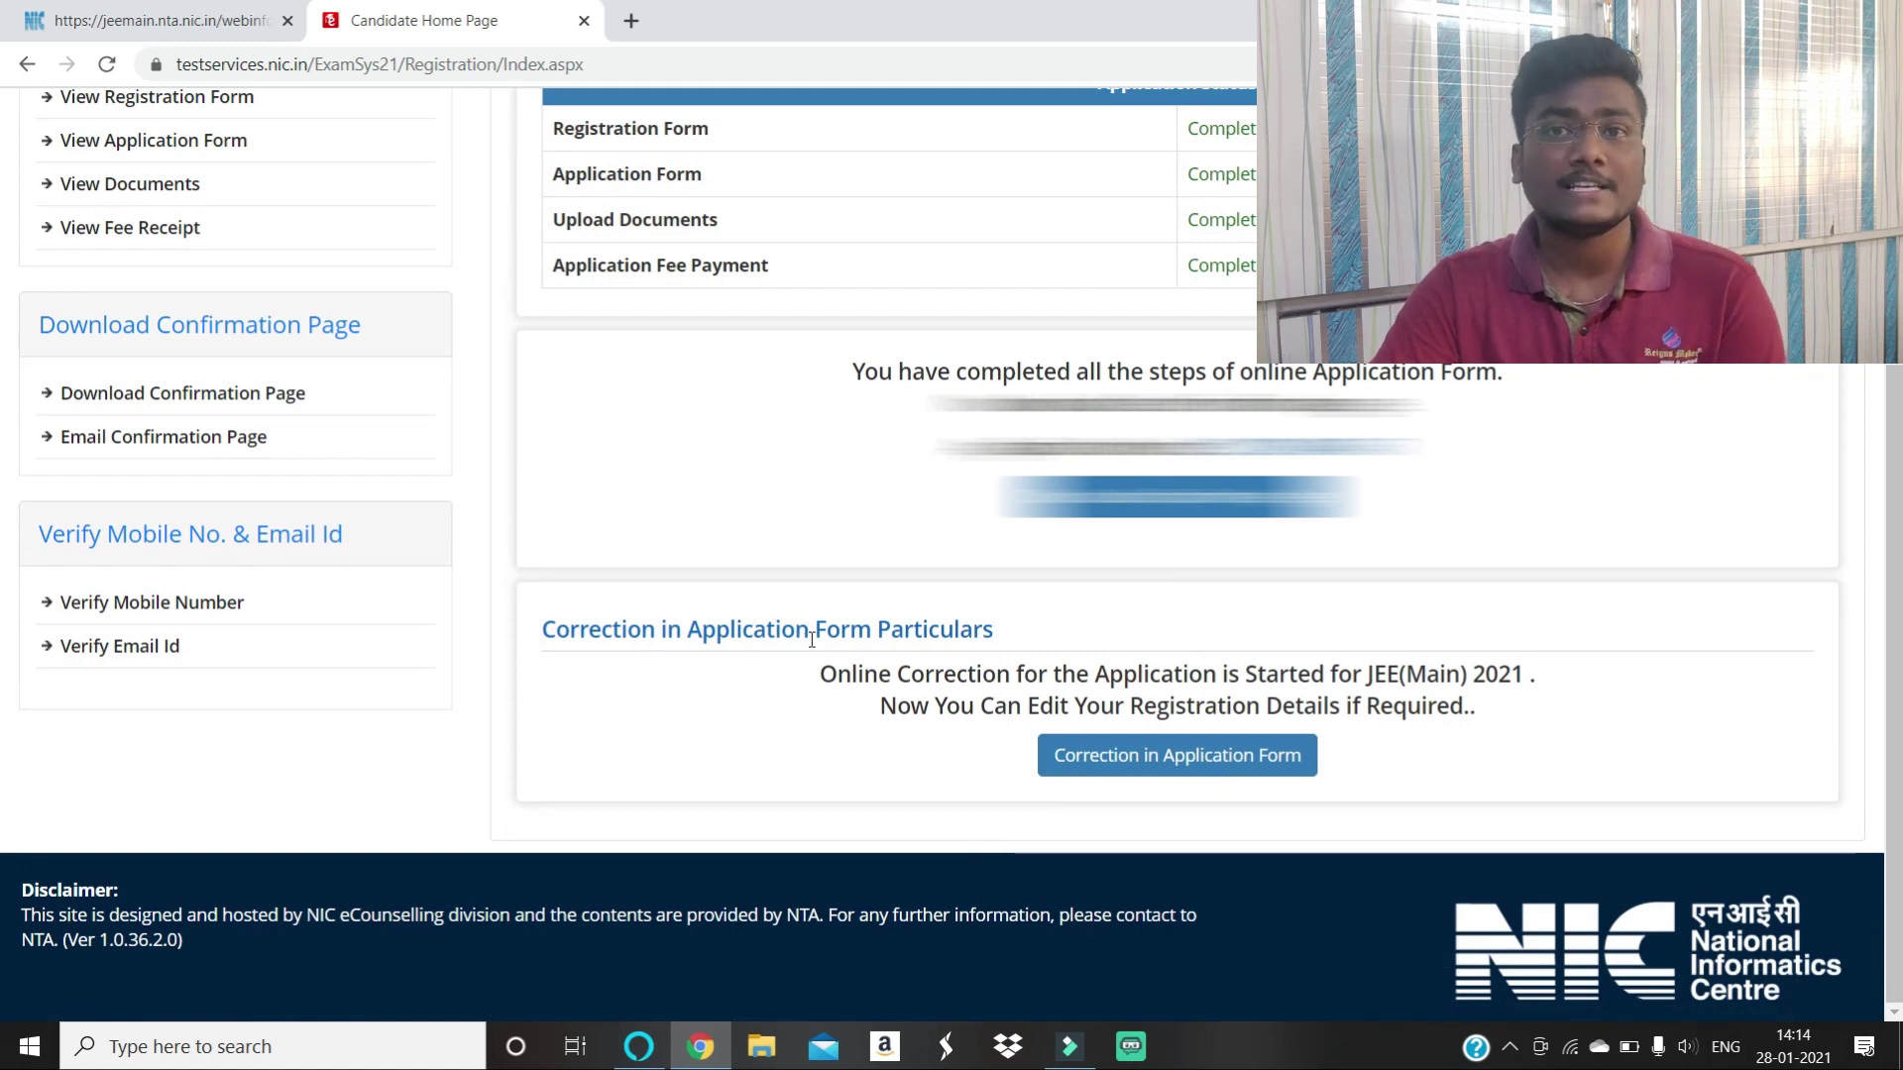
pyautogui.click(1148, 769)
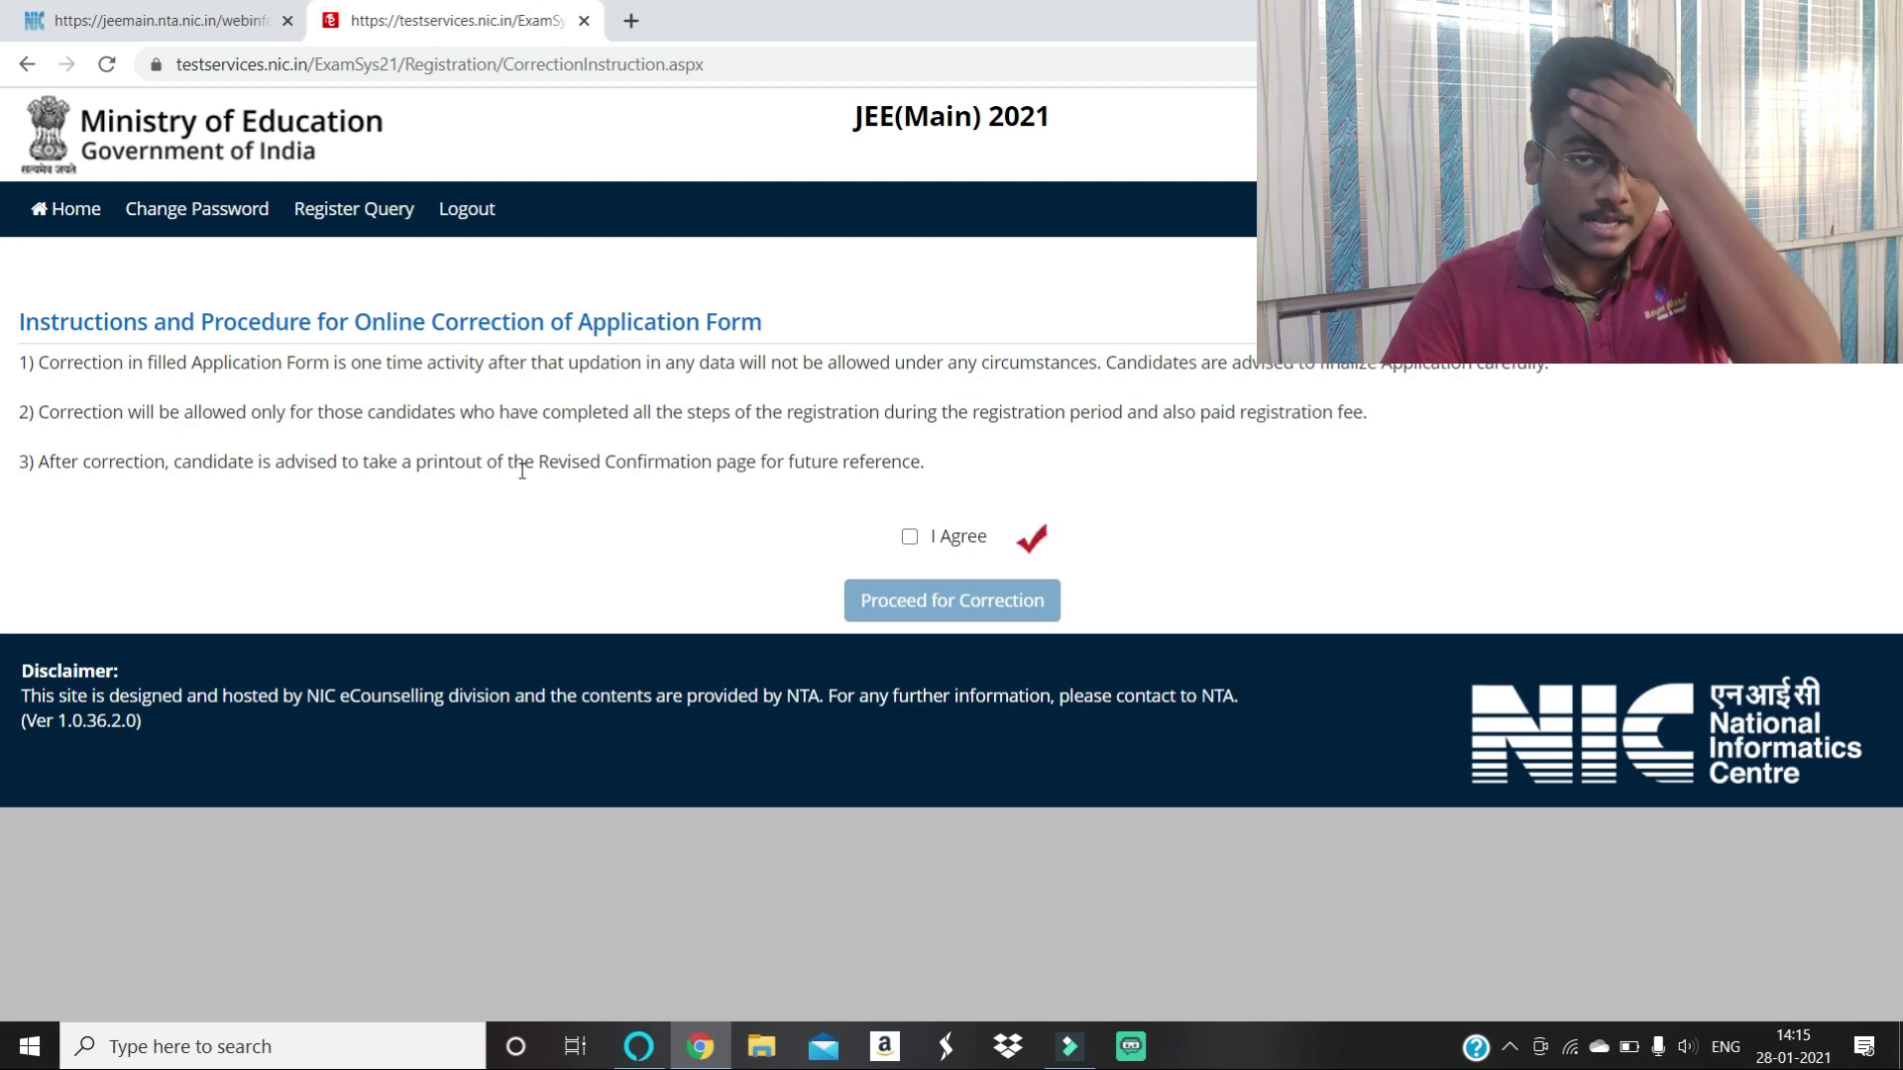
pyautogui.click(909, 539)
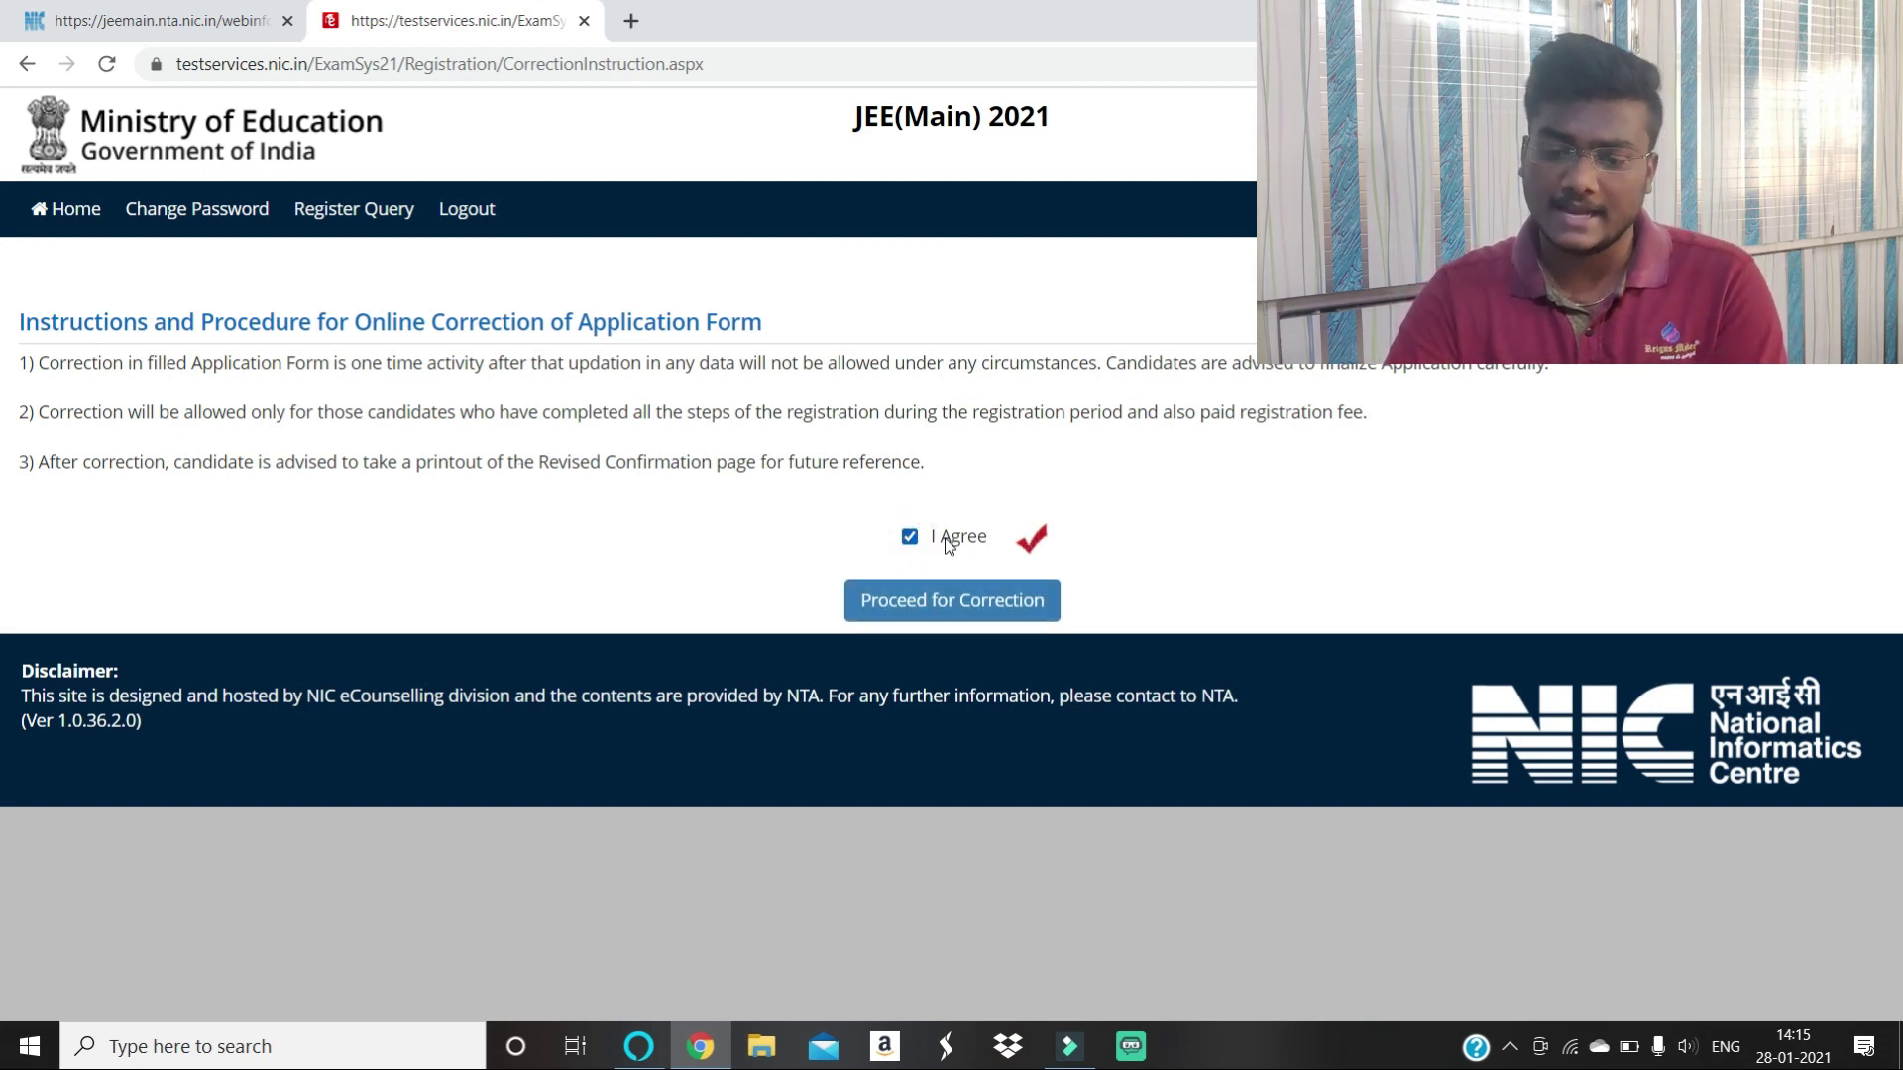
pyautogui.click(944, 598)
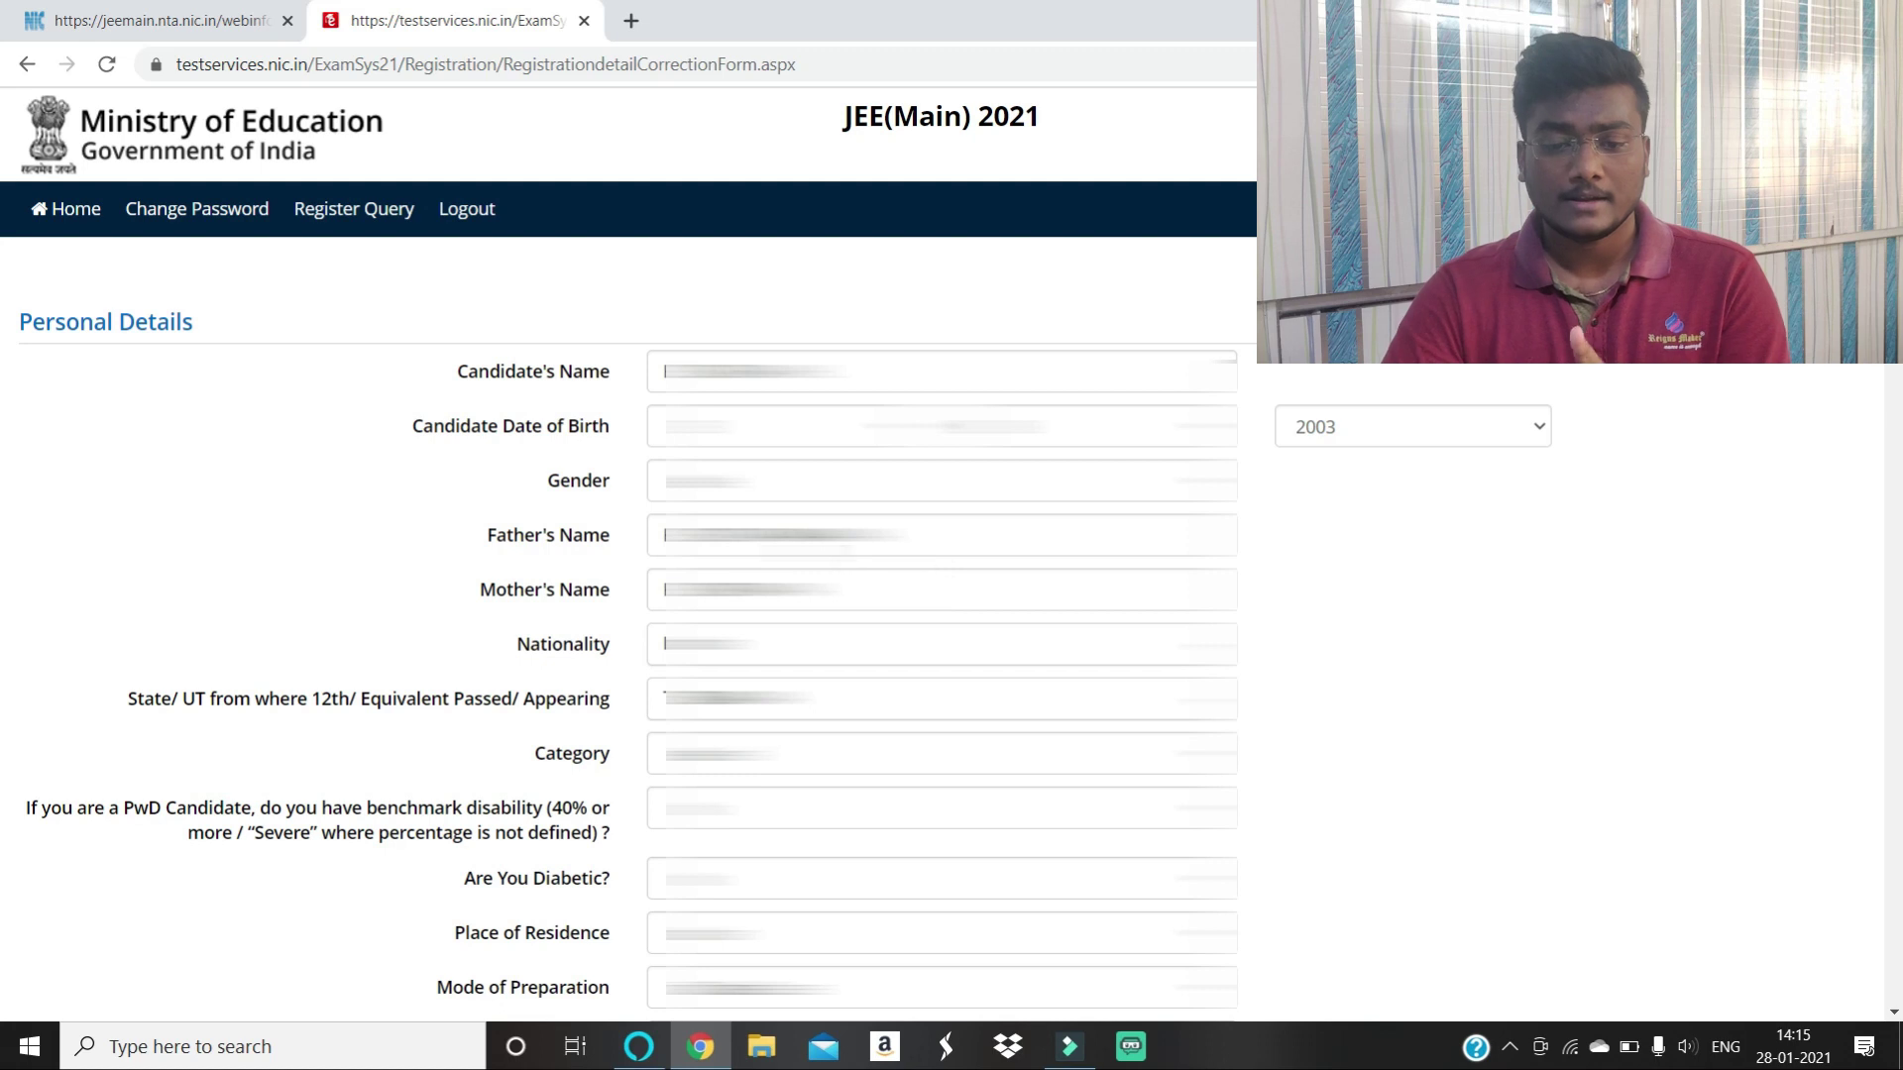
# Step: Examine the correction form's personal, exam and education details, including the guidance for the candidate's name and the date of birth field
pyautogui.scroll(-10, 509, 475)
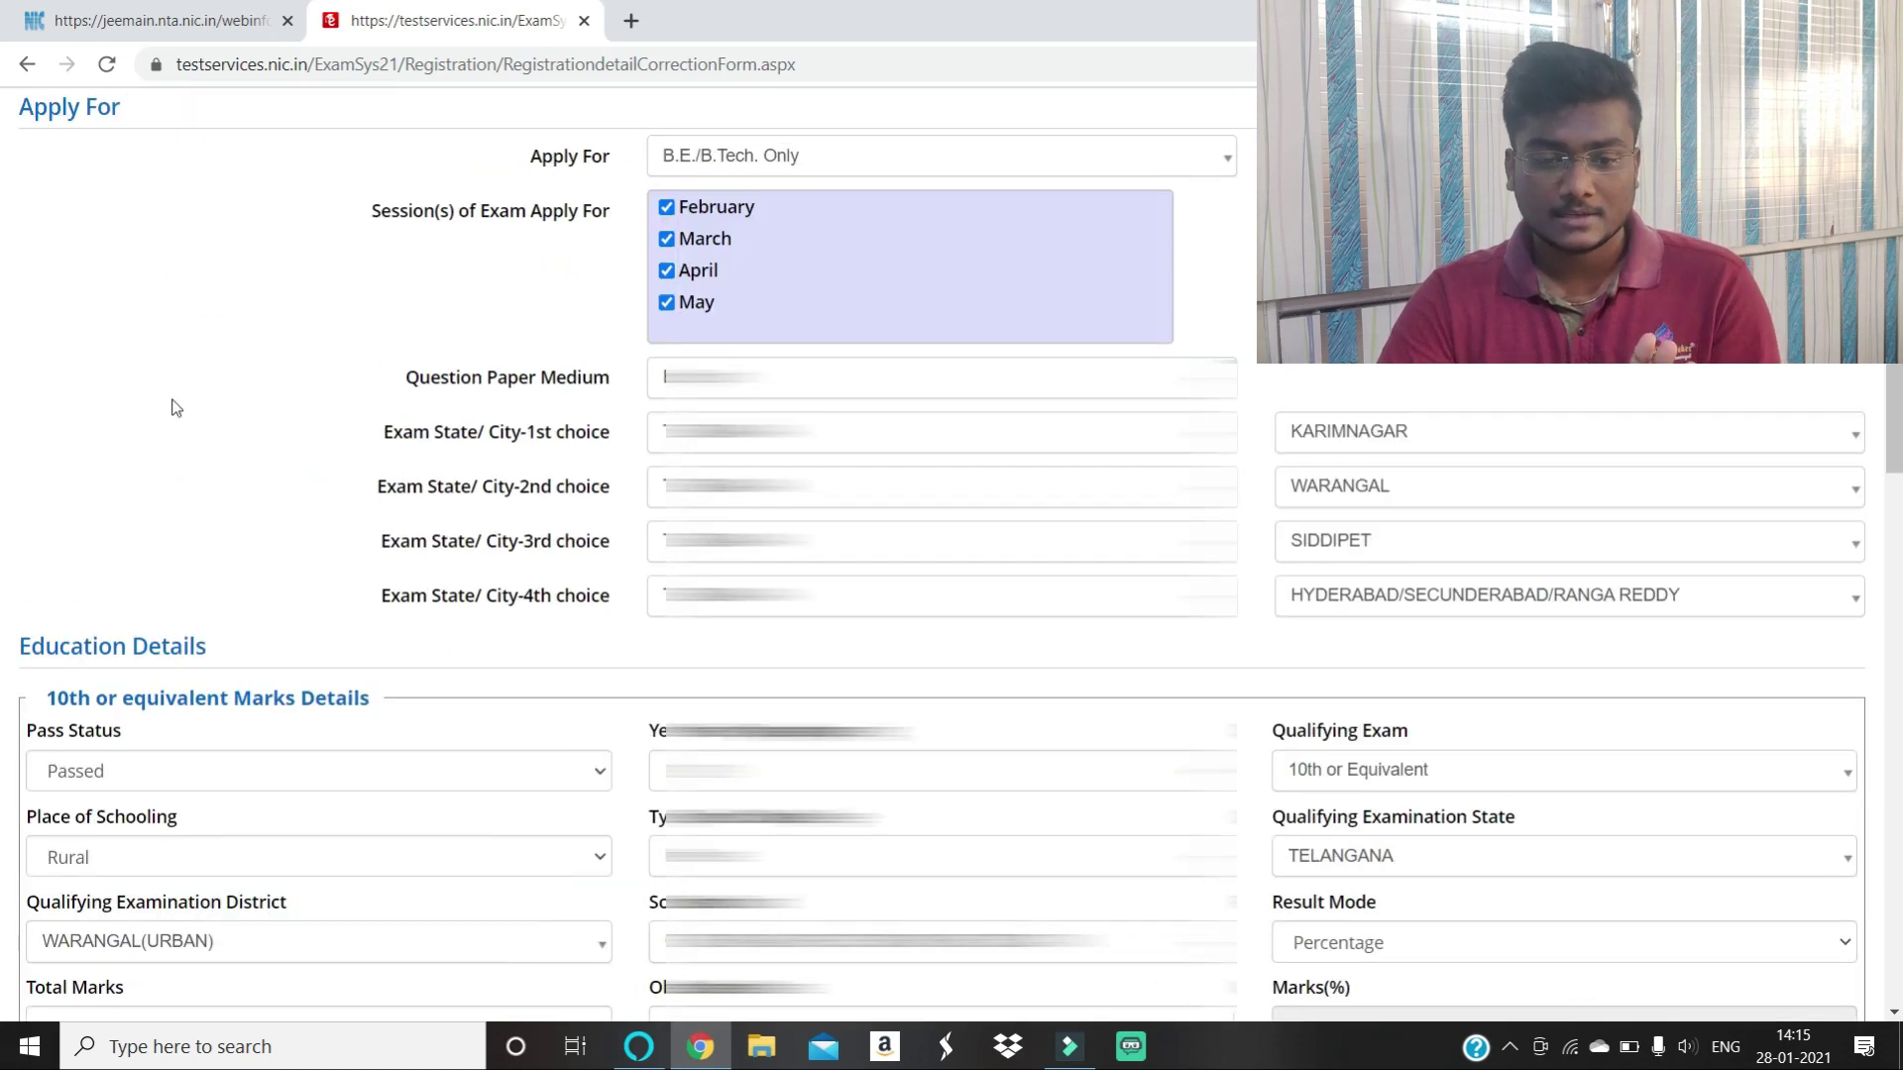
pyautogui.scroll(3, 172, 408)
pyautogui.scroll(-11, 171, 408)
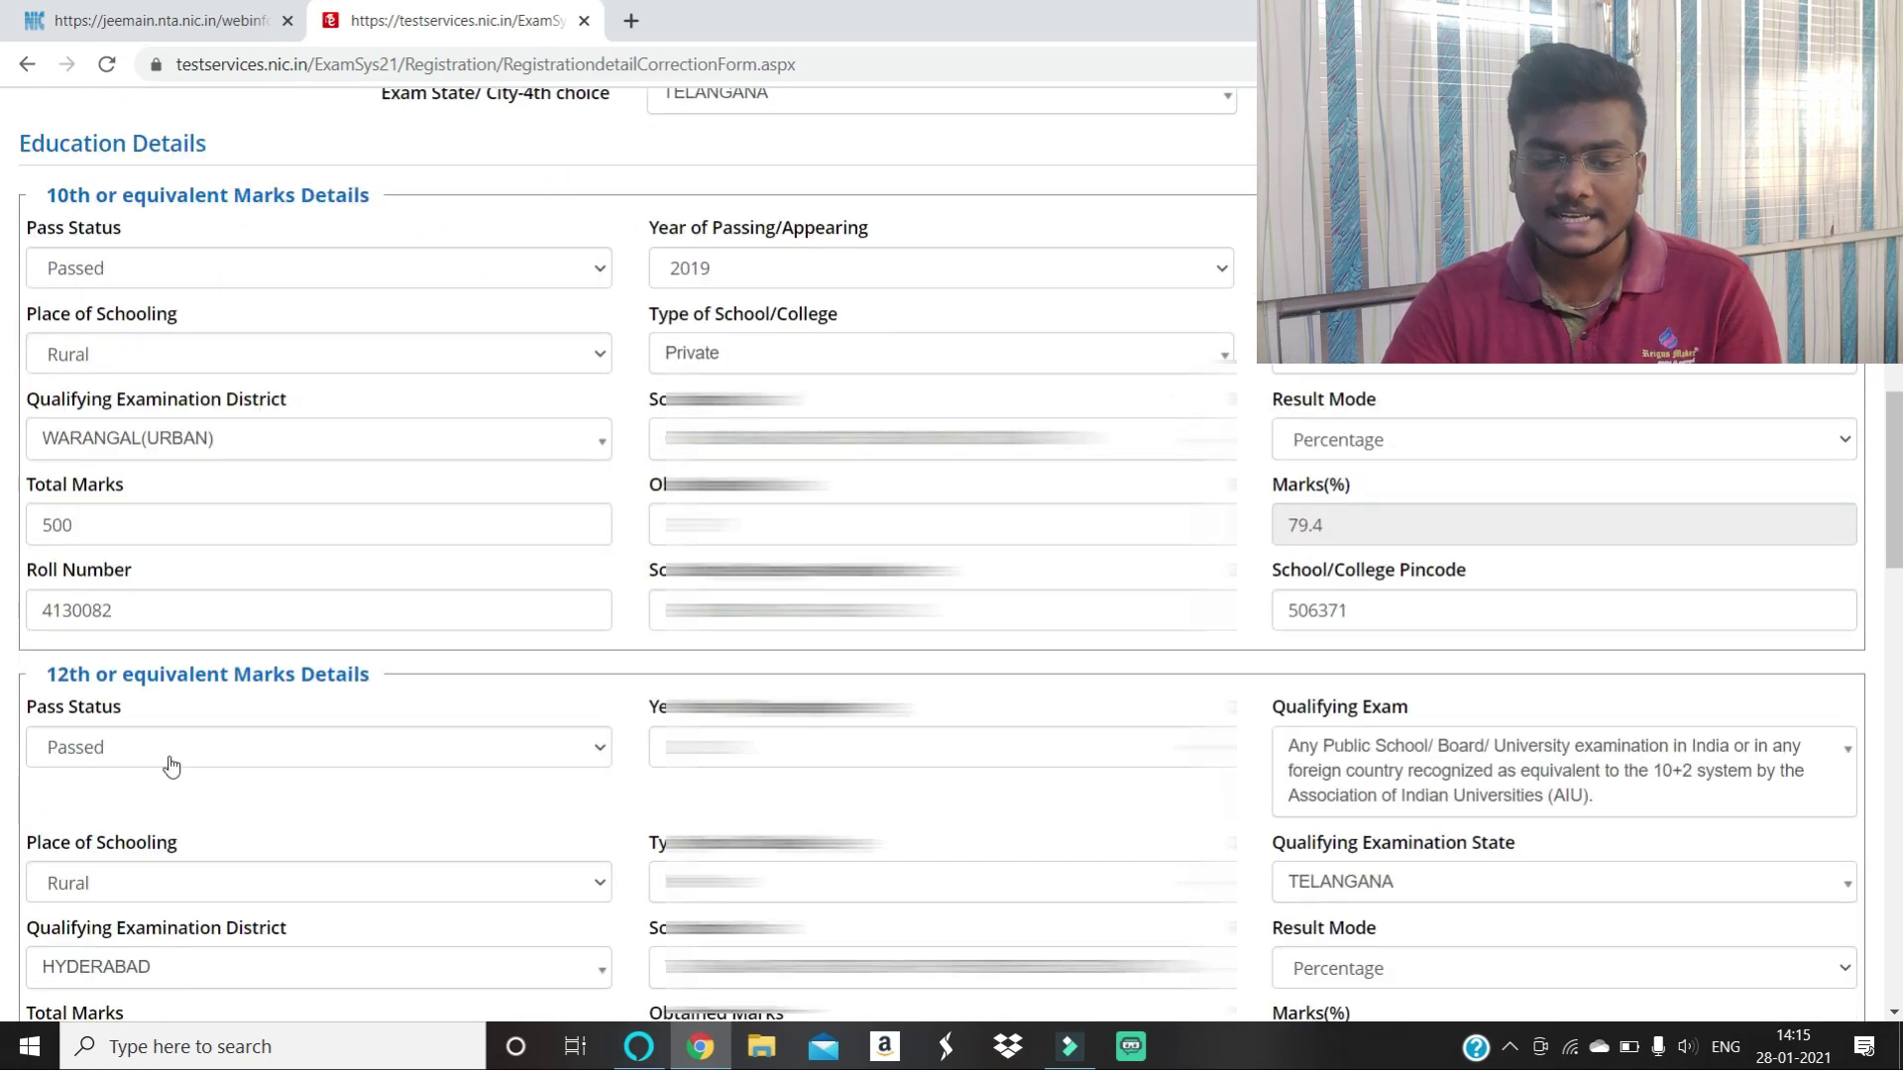
pyautogui.scroll(-6, 189, 656)
pyautogui.scroll(-7, 522, 531)
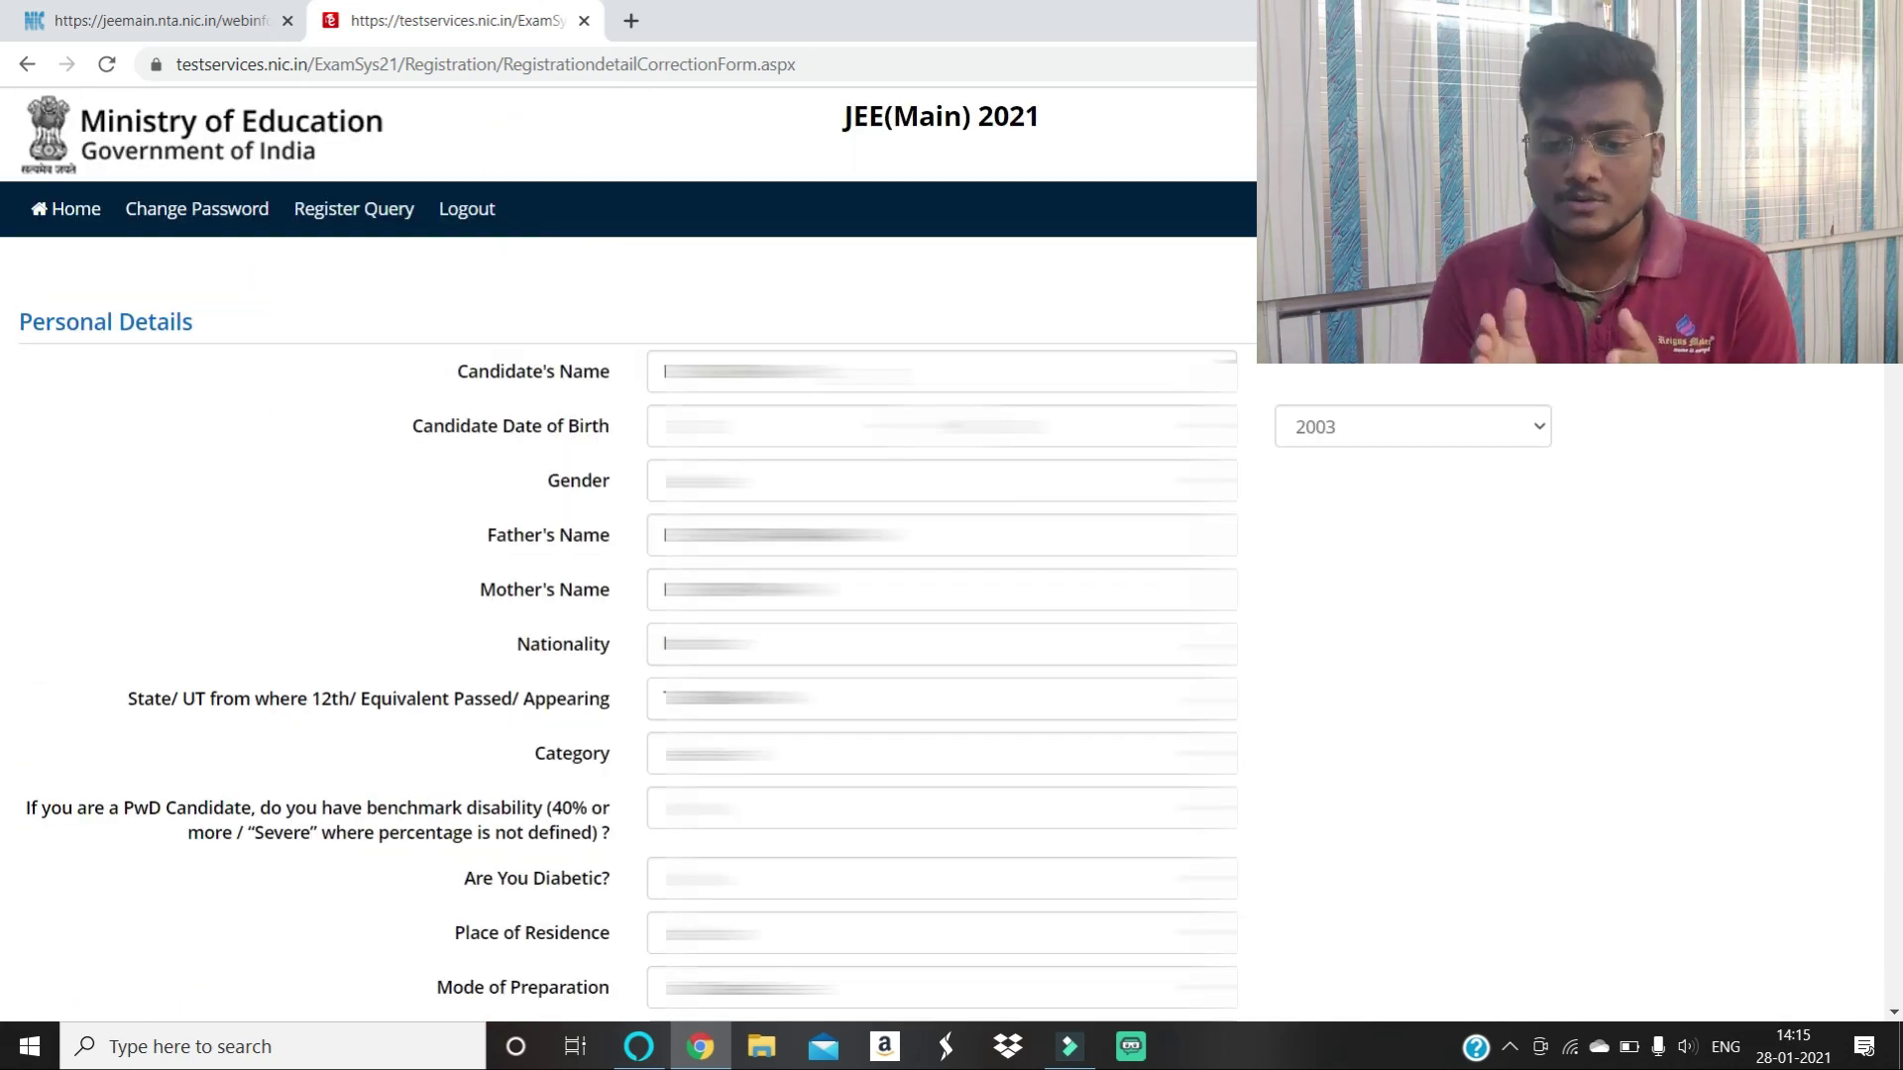
pyautogui.click(941, 371)
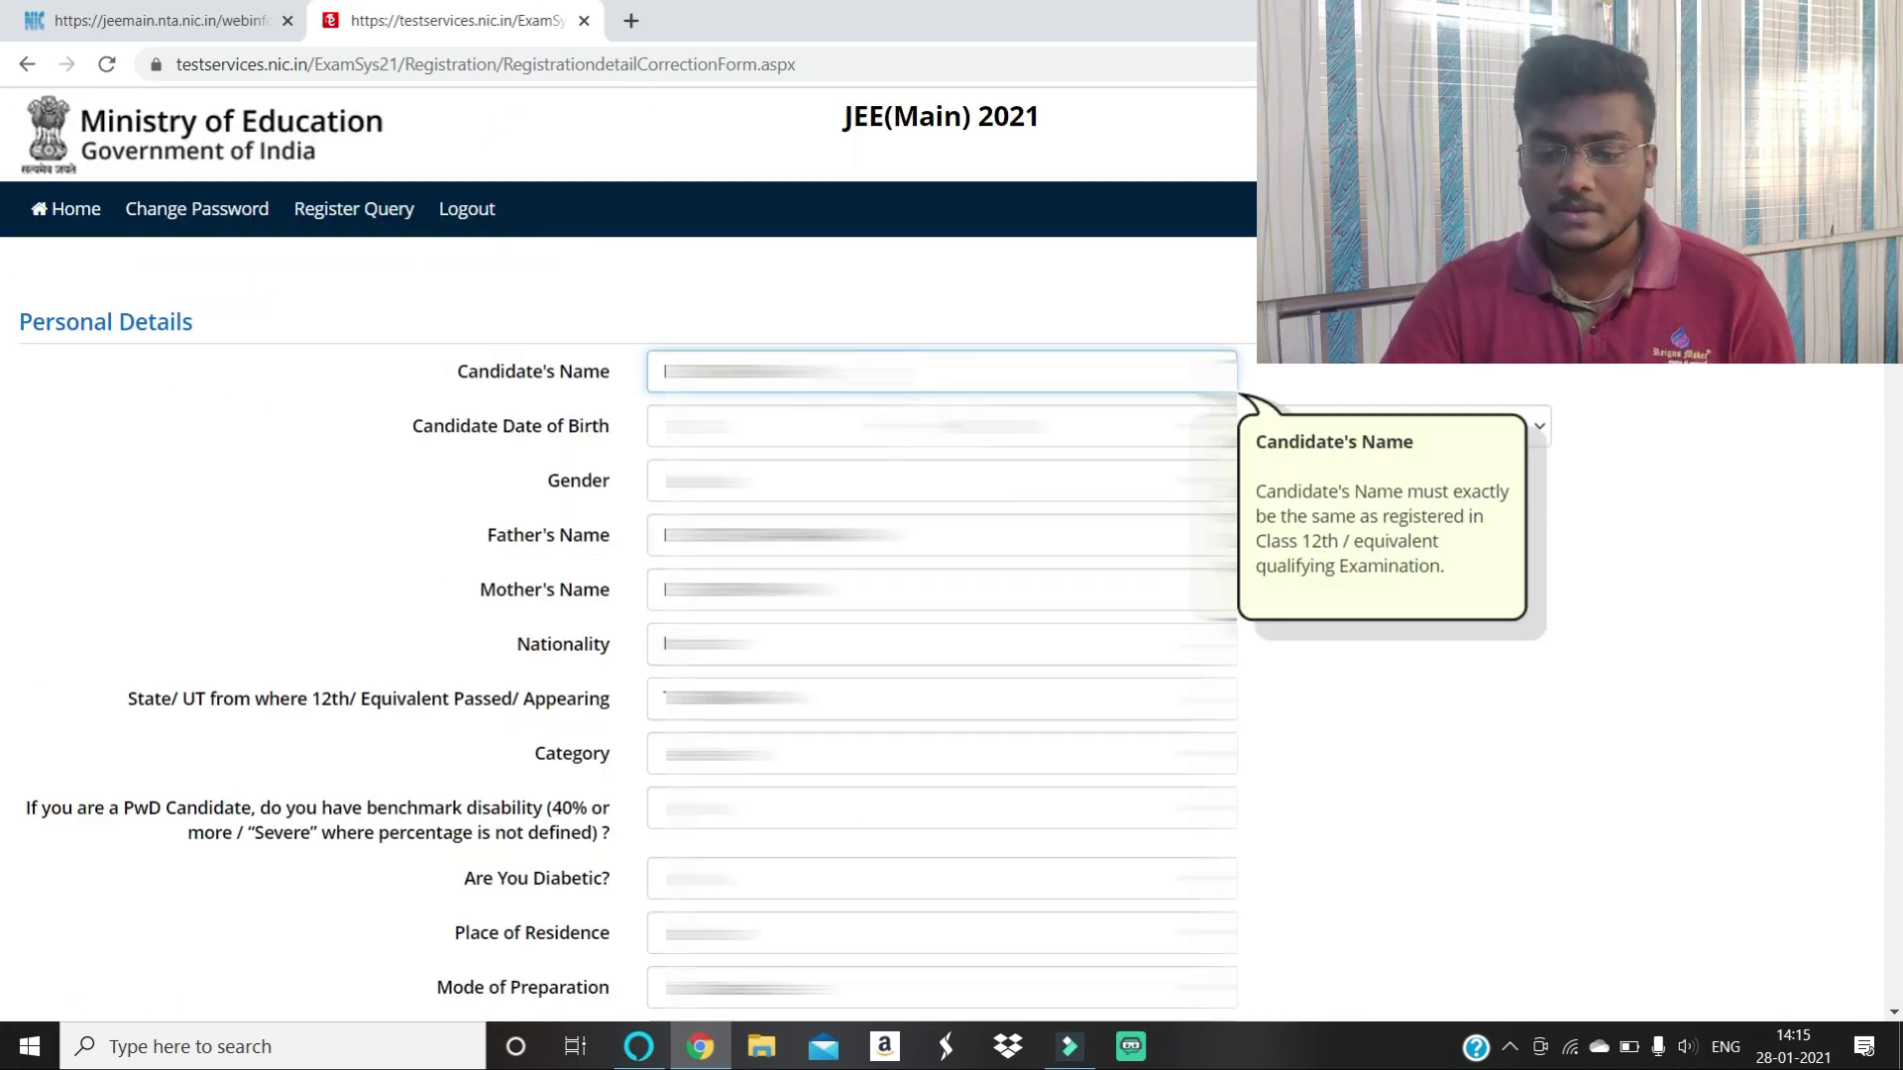
pyautogui.press('Tab')
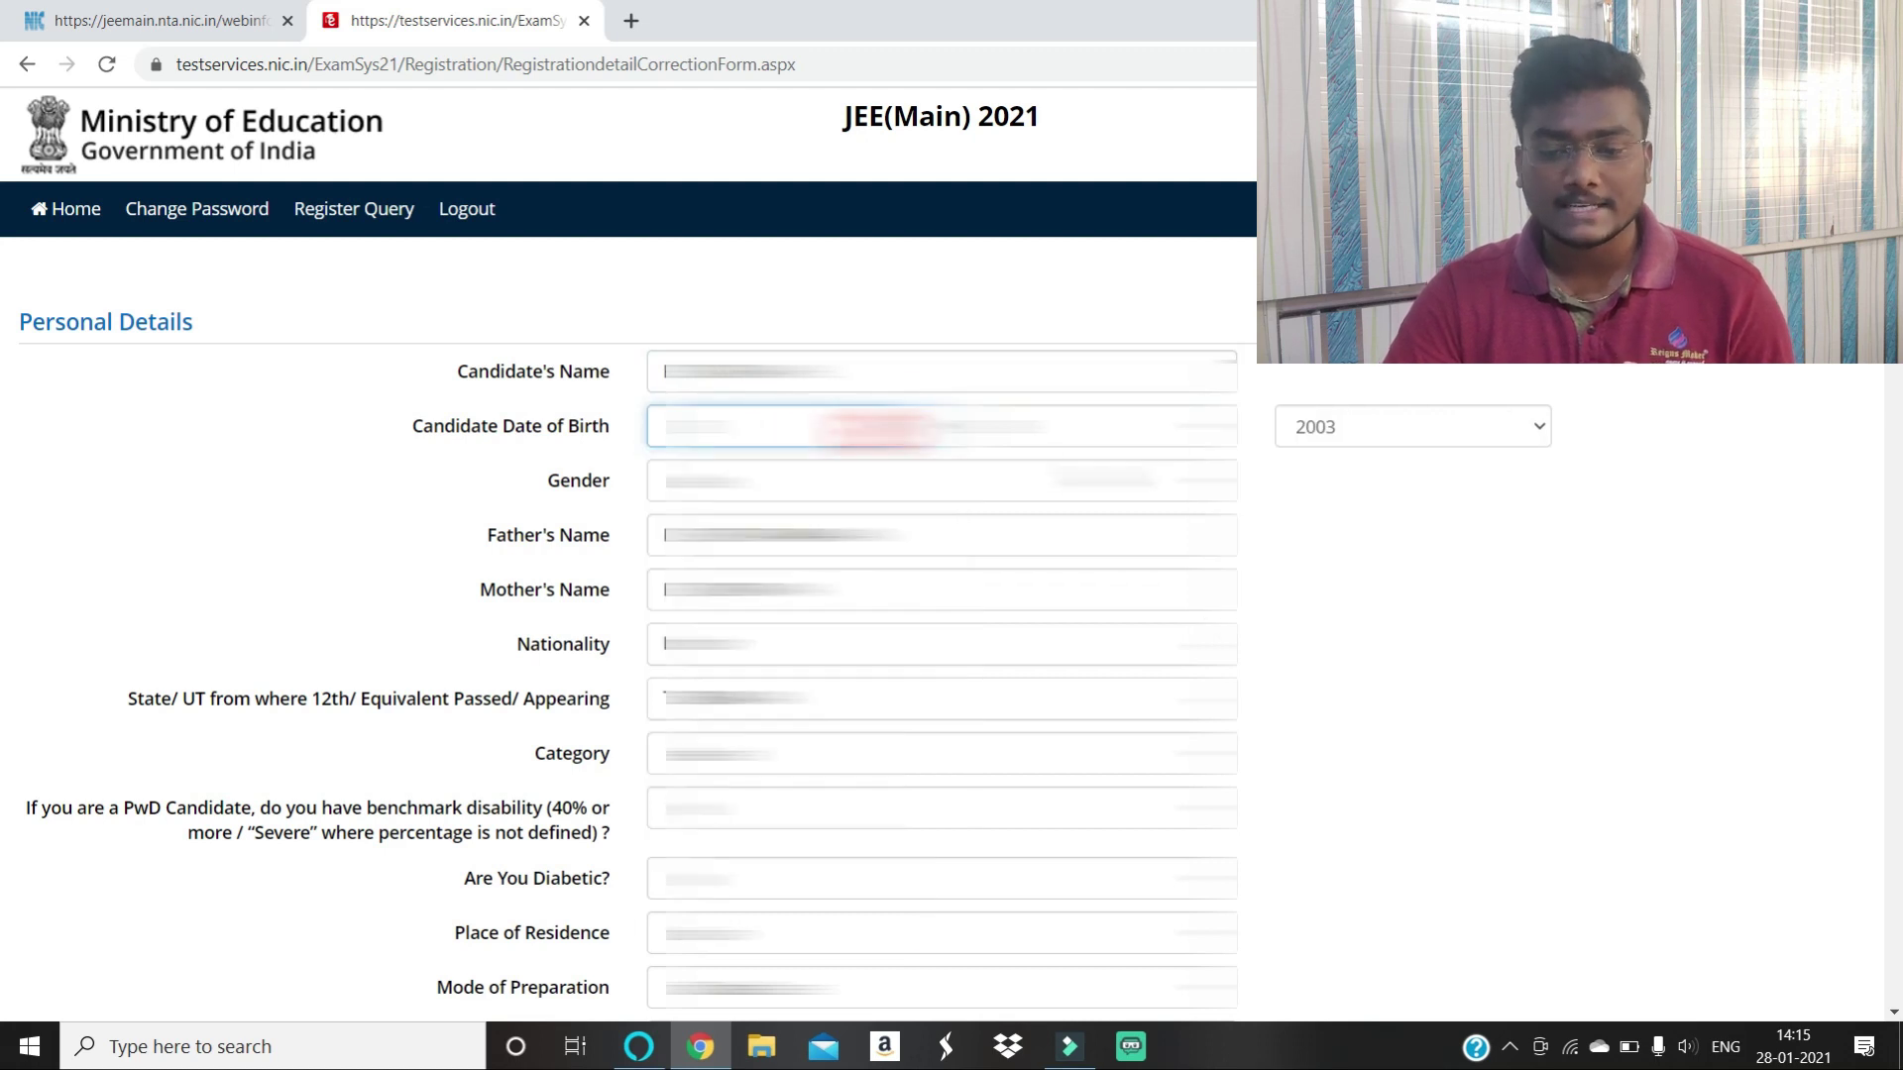
pyautogui.scroll(-2, 635, 555)
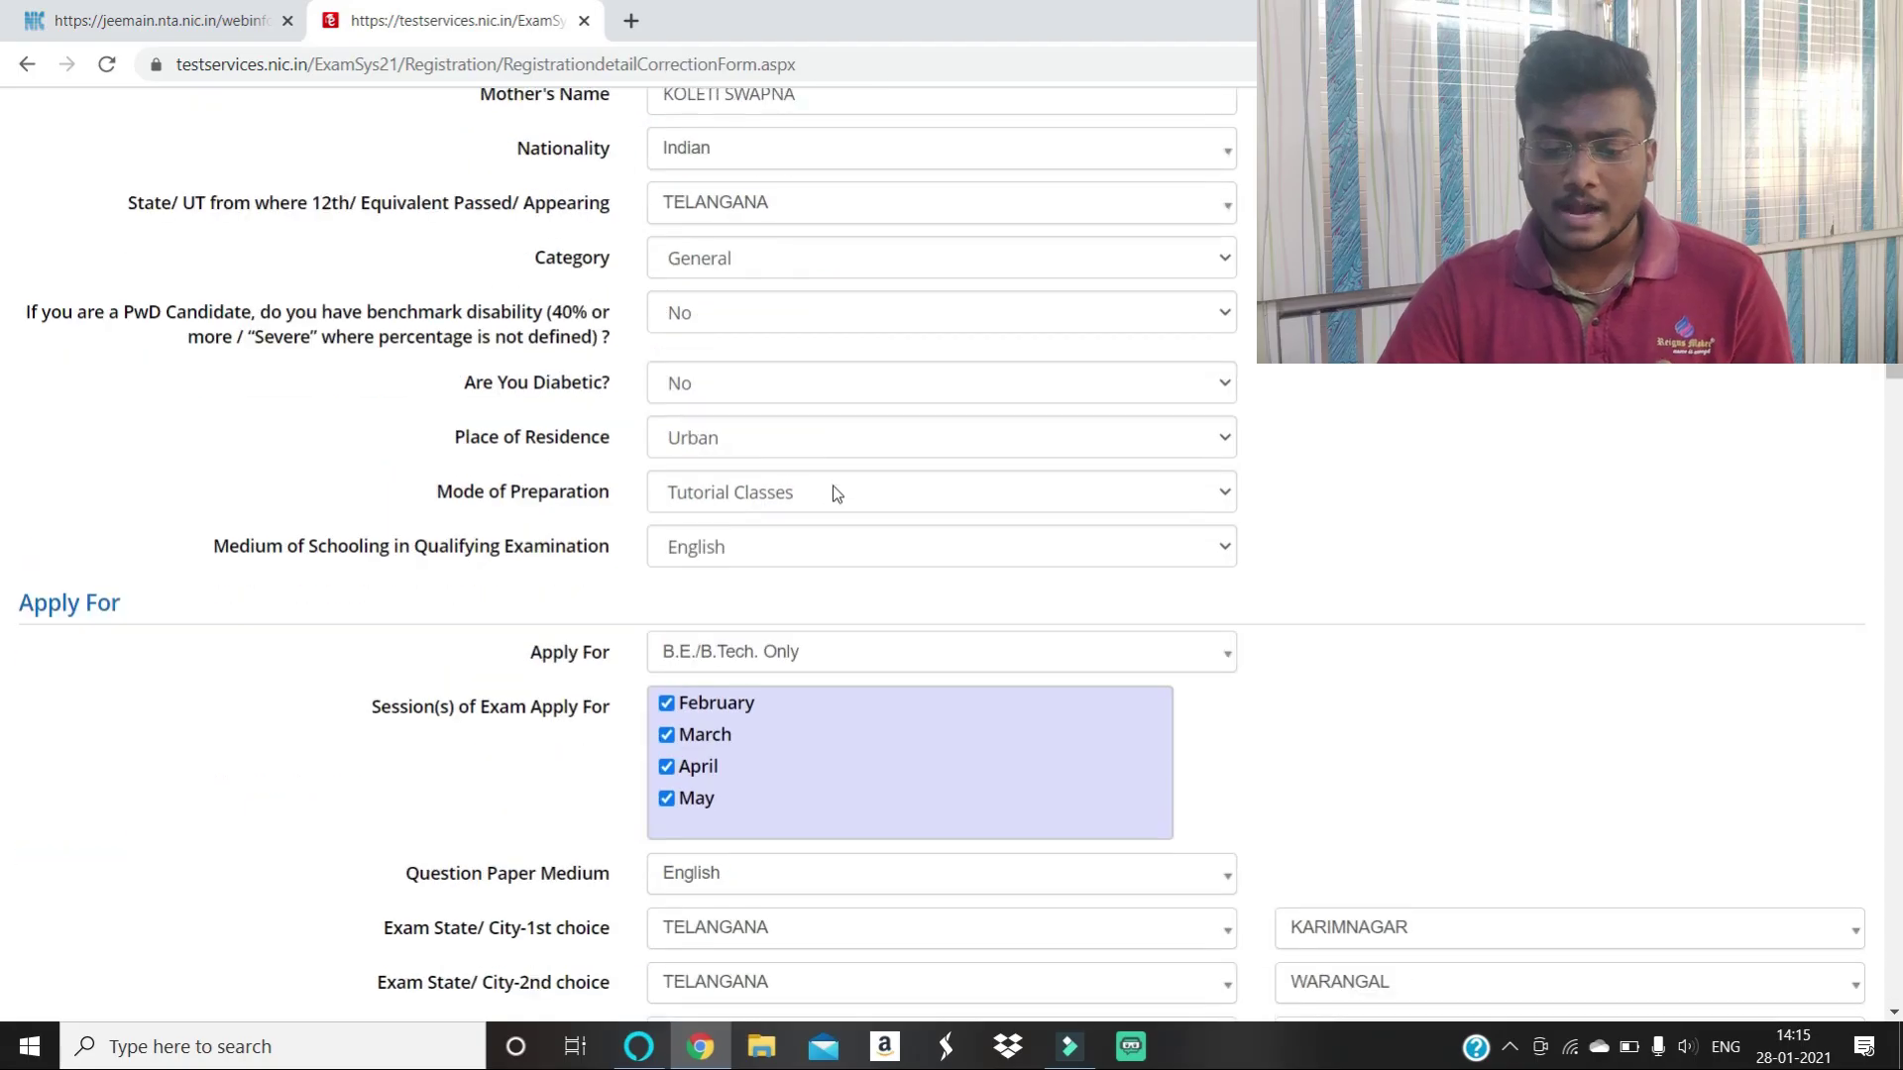
pyautogui.scroll(-4, 832, 485)
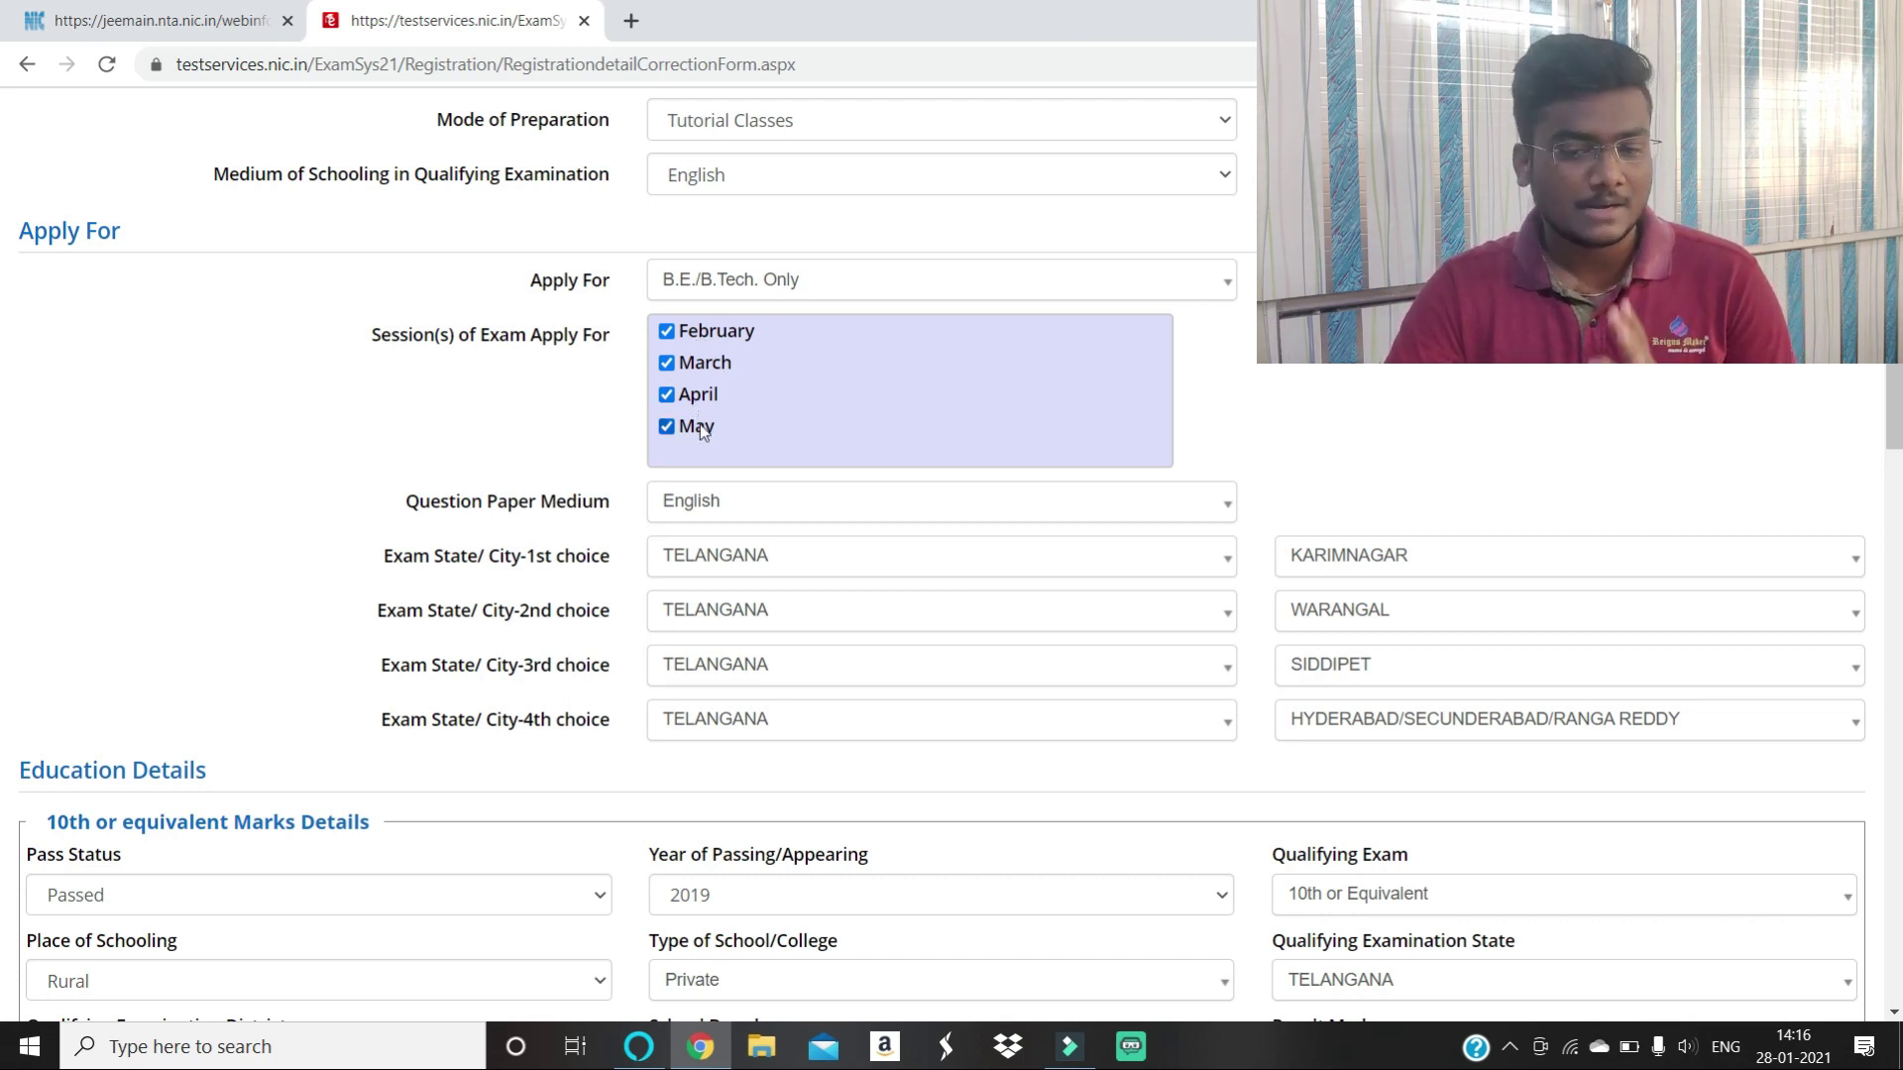
# Step: Try removing the February, March and May exam sessions, and restore the selection to February, March, April and May
pyautogui.click(705, 331)
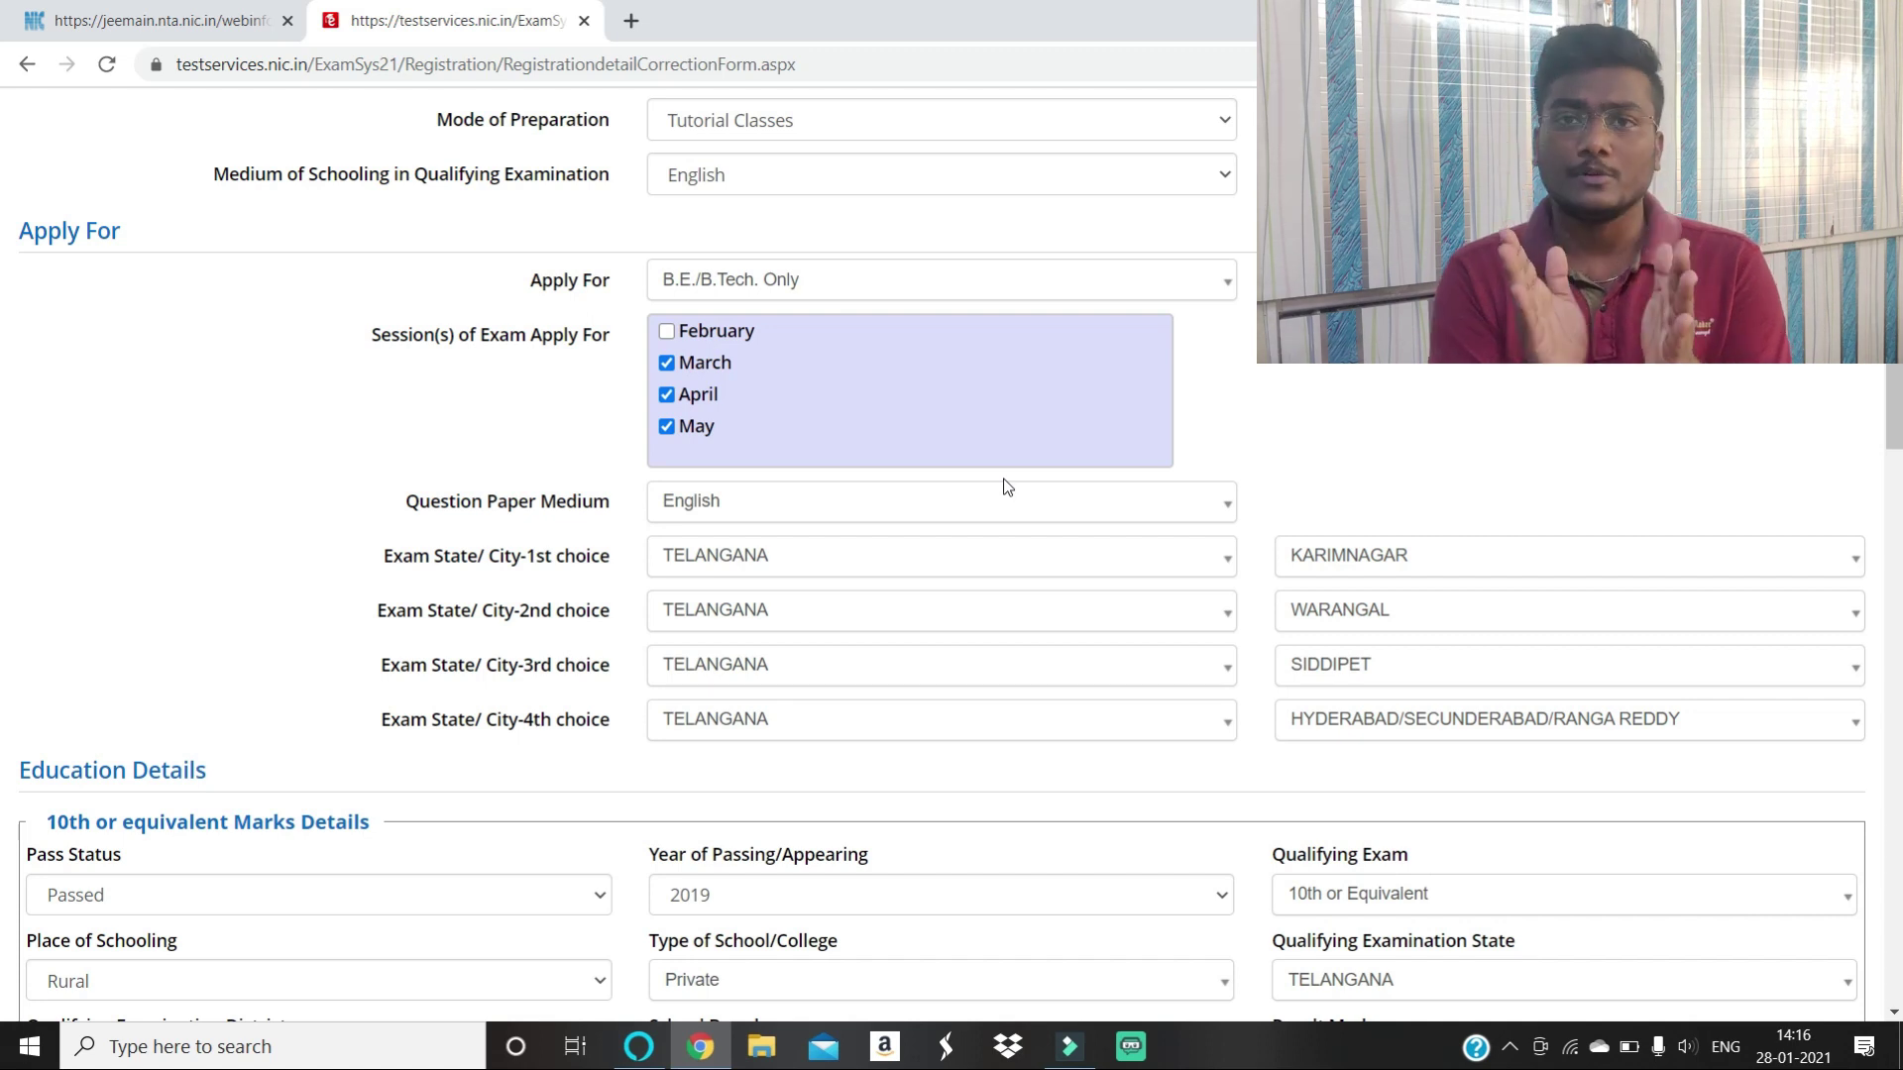
pyautogui.click(699, 362)
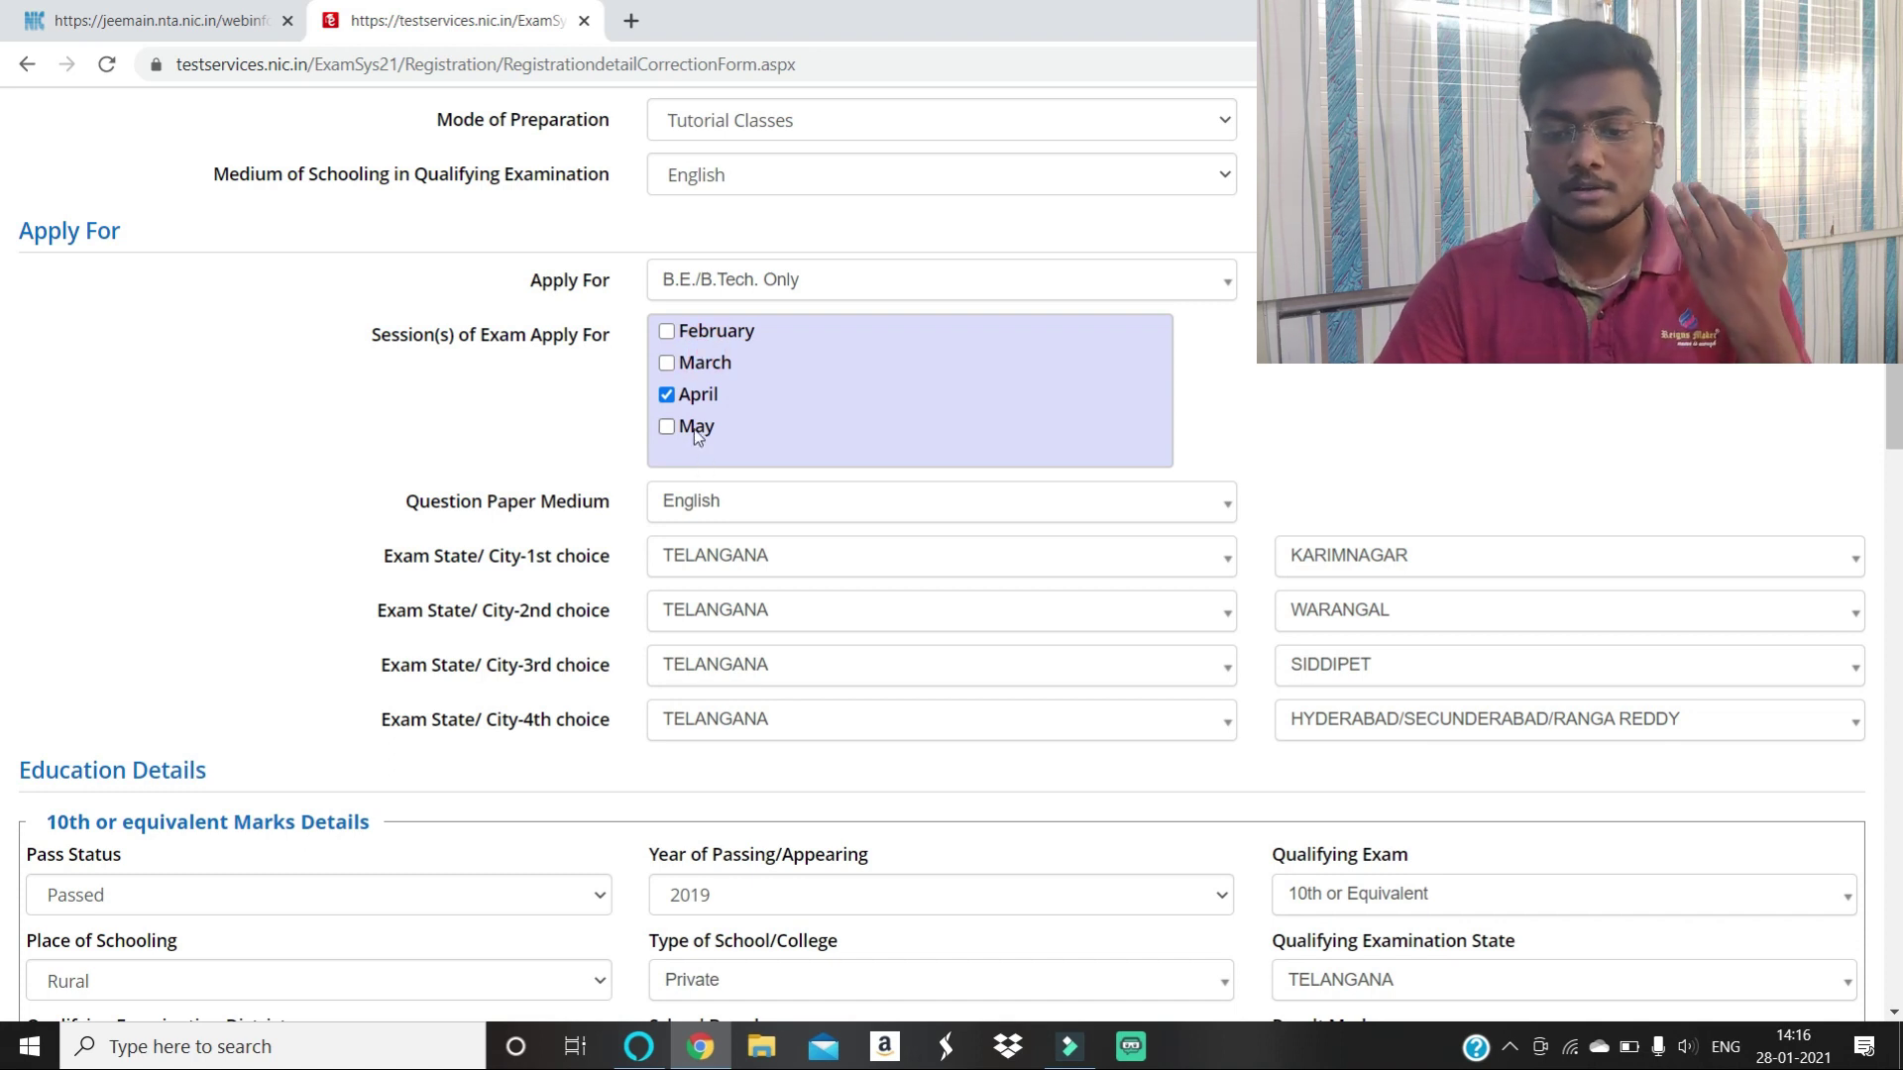
pyautogui.click(694, 429)
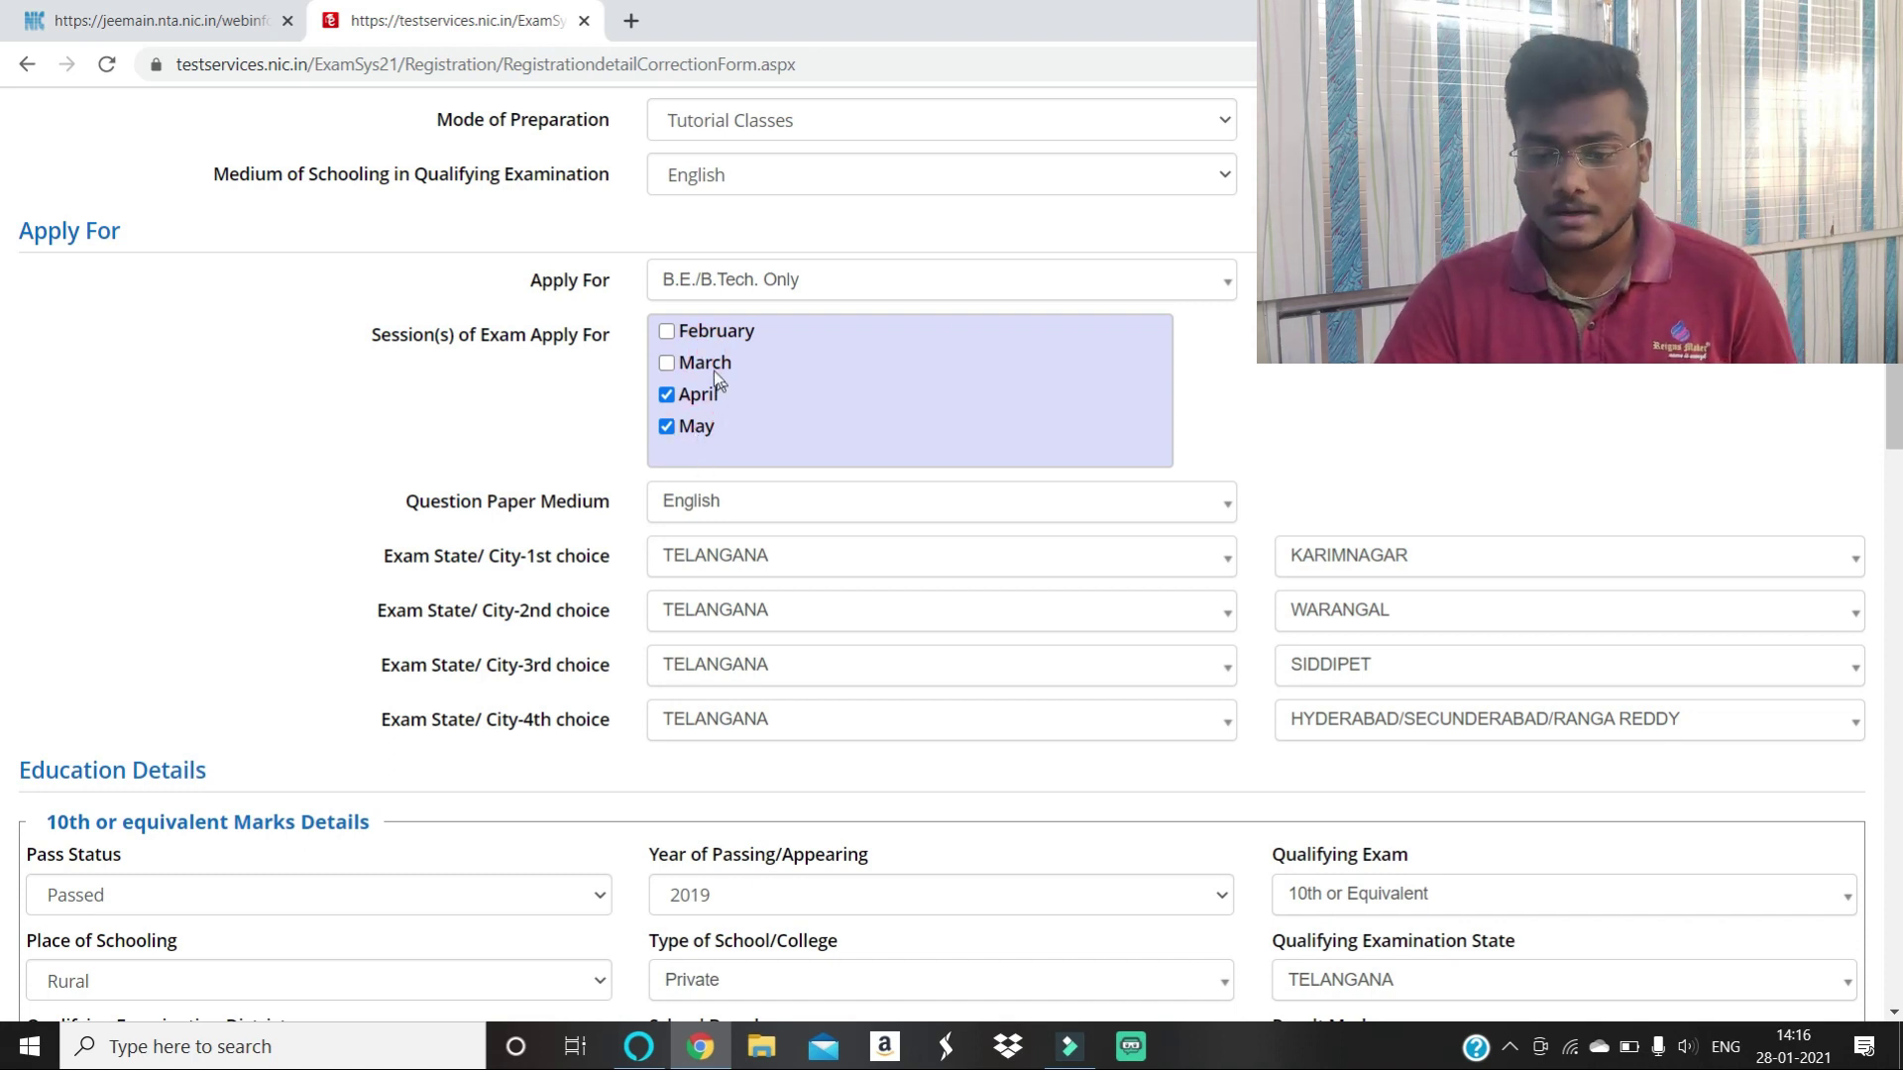
pyautogui.click(709, 330)
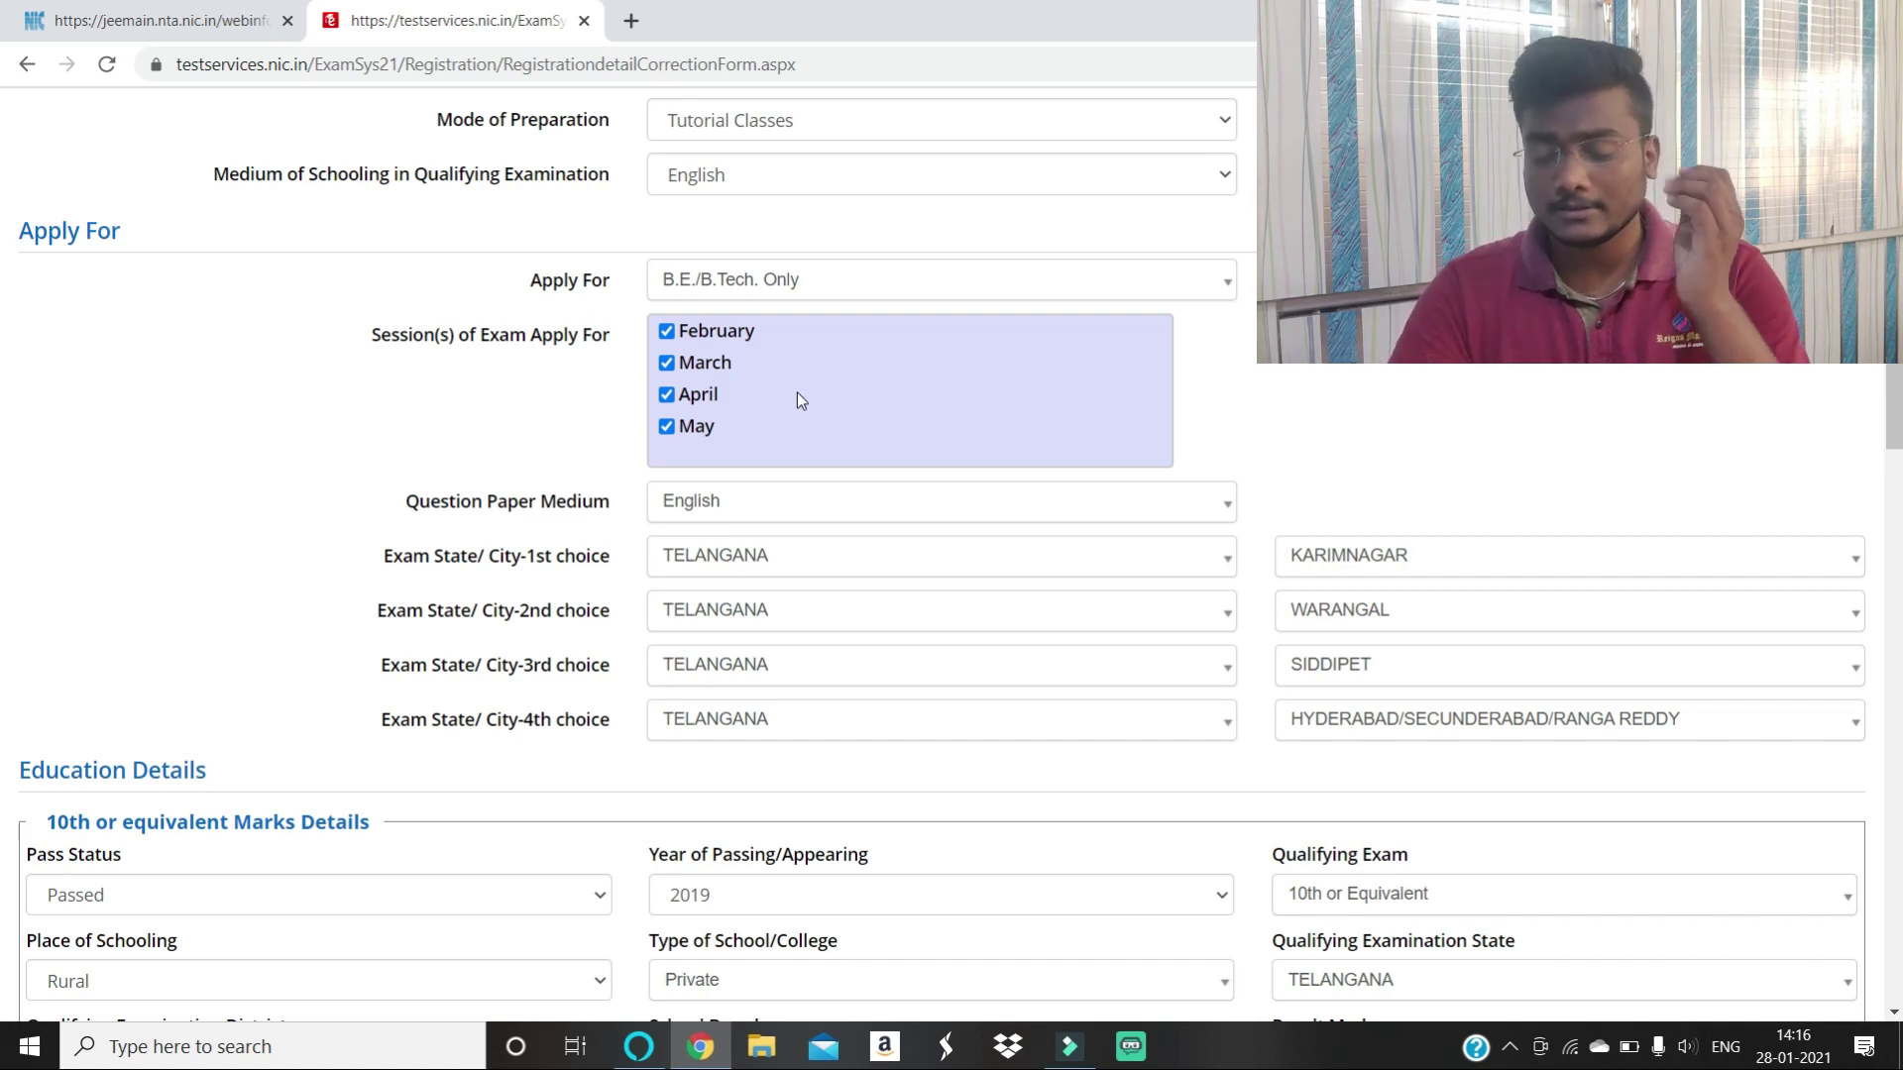
# Step: Check the first-choice exam city options, and review the education details and the photograph and signature uploads
pyautogui.scroll(-3, 797, 392)
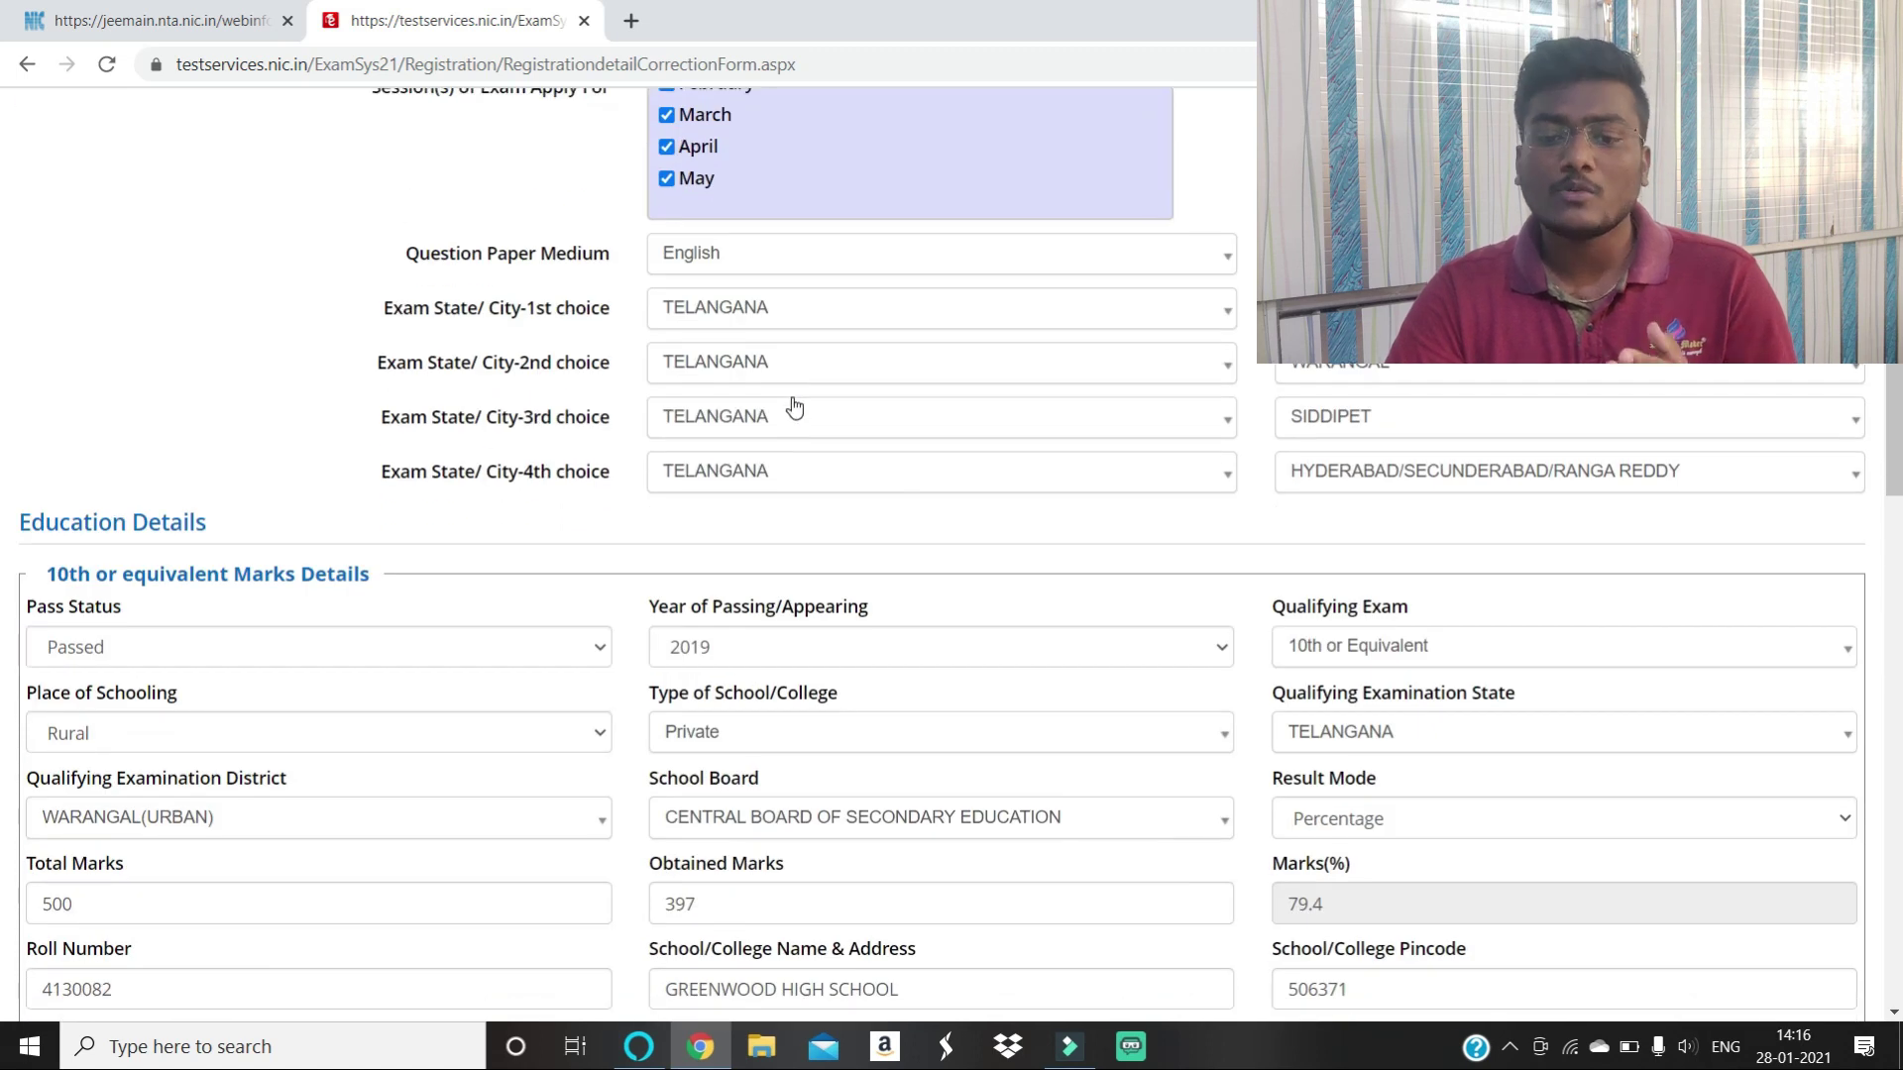
pyautogui.scroll(1, 747, 313)
pyautogui.click(1486, 434)
pyautogui.click(1482, 432)
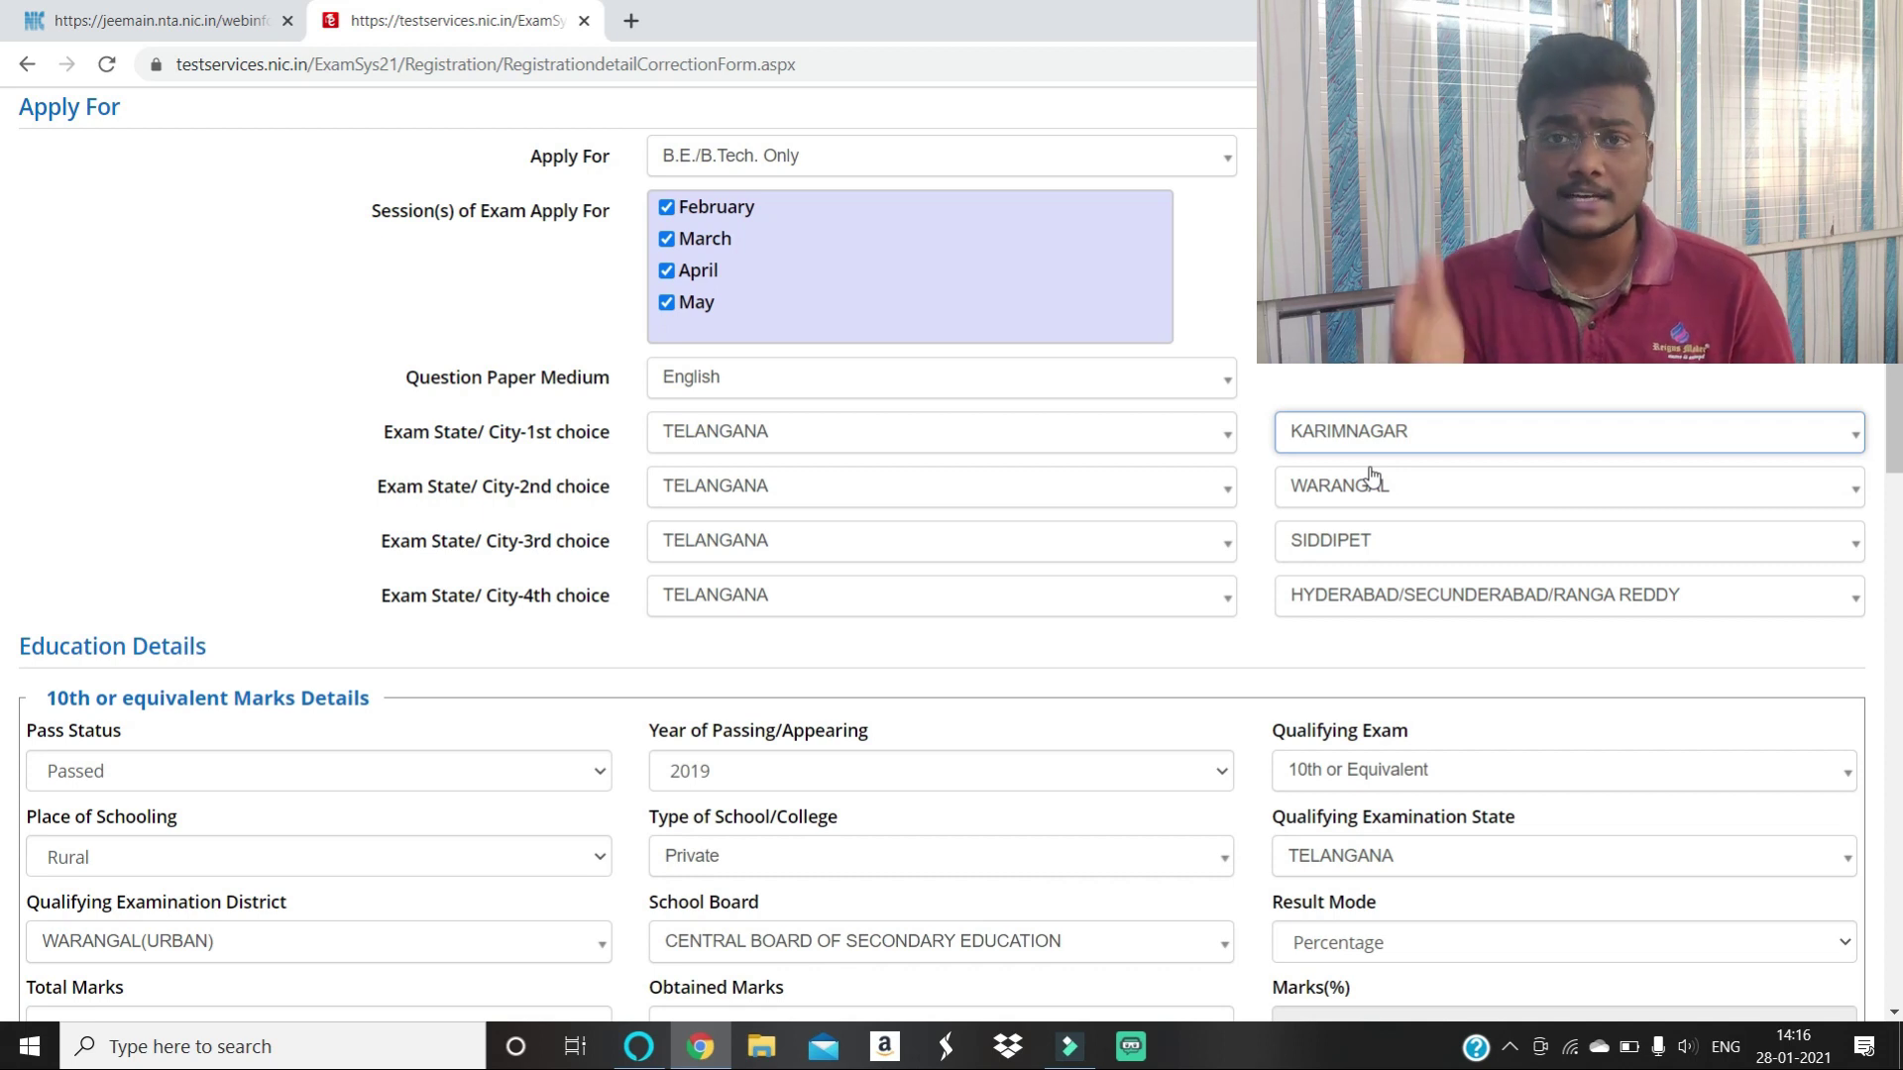
pyautogui.scroll(-2, 1371, 481)
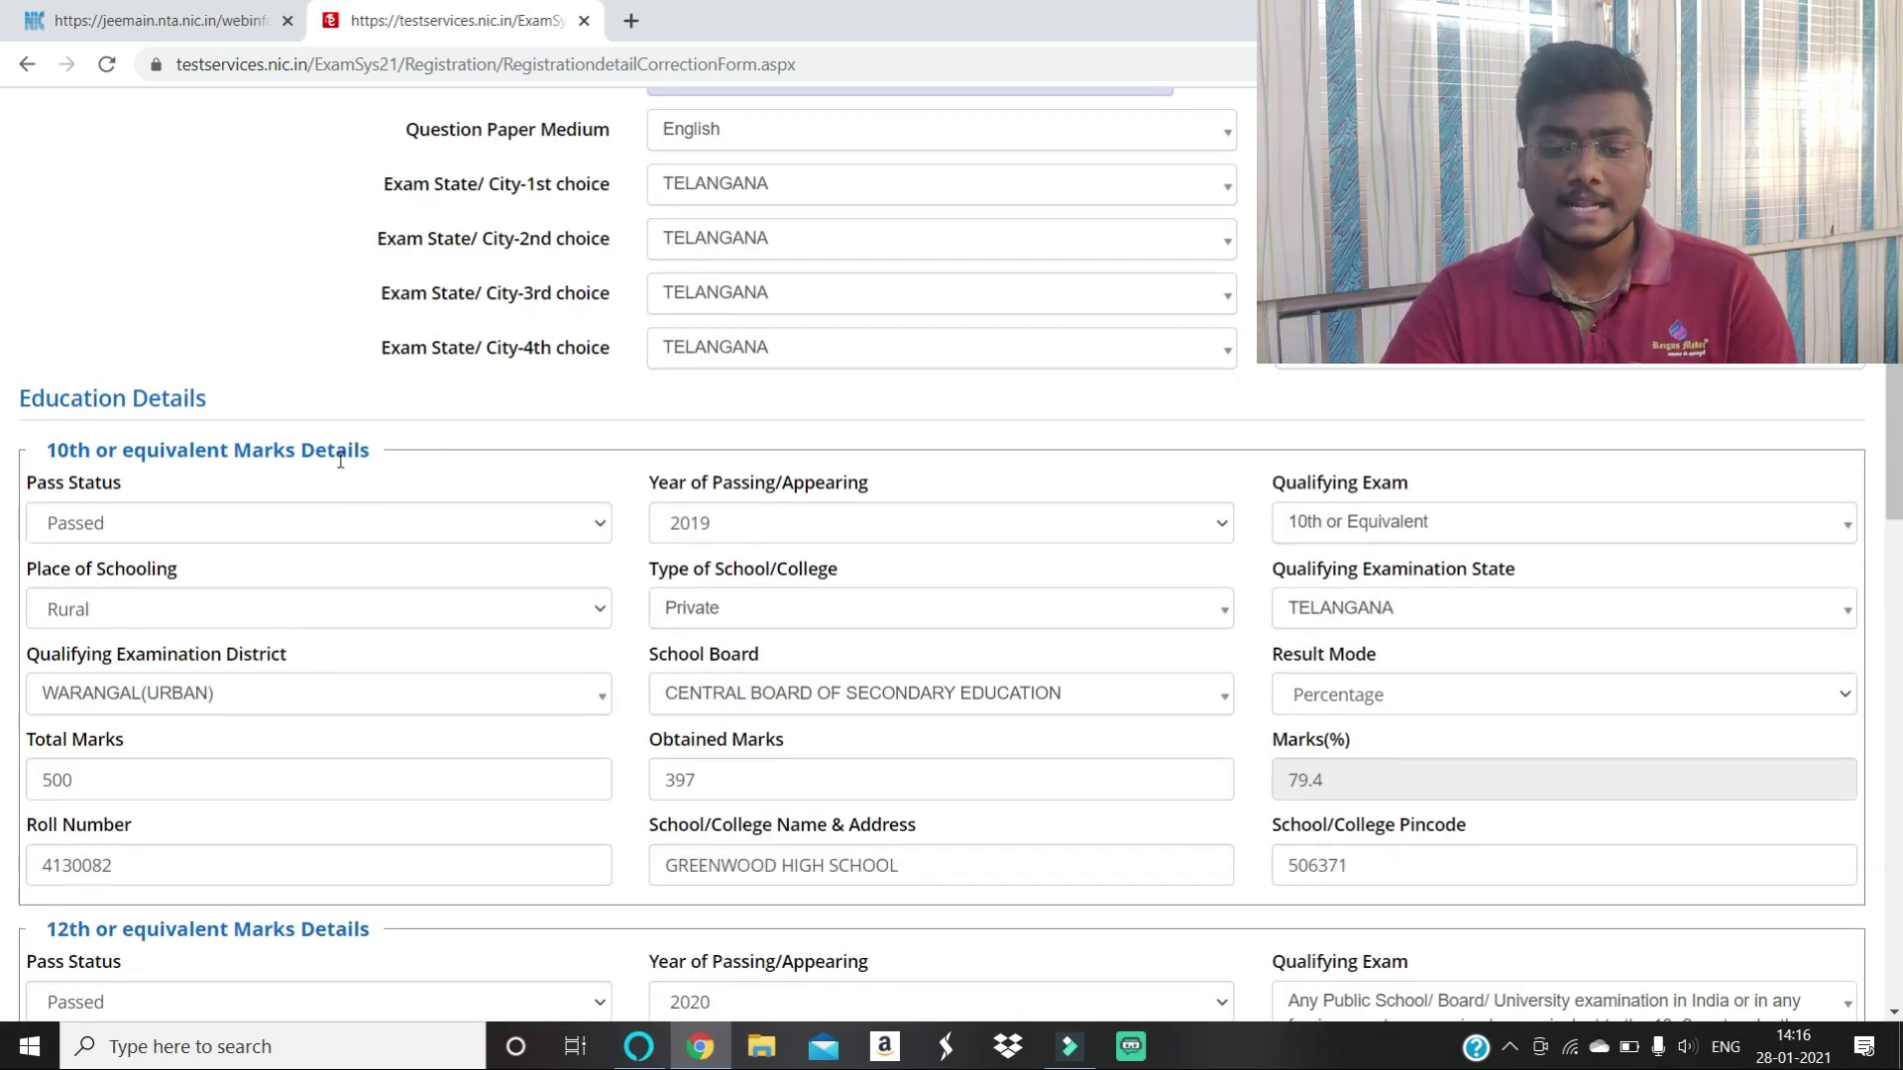
pyautogui.scroll(-1, 278, 446)
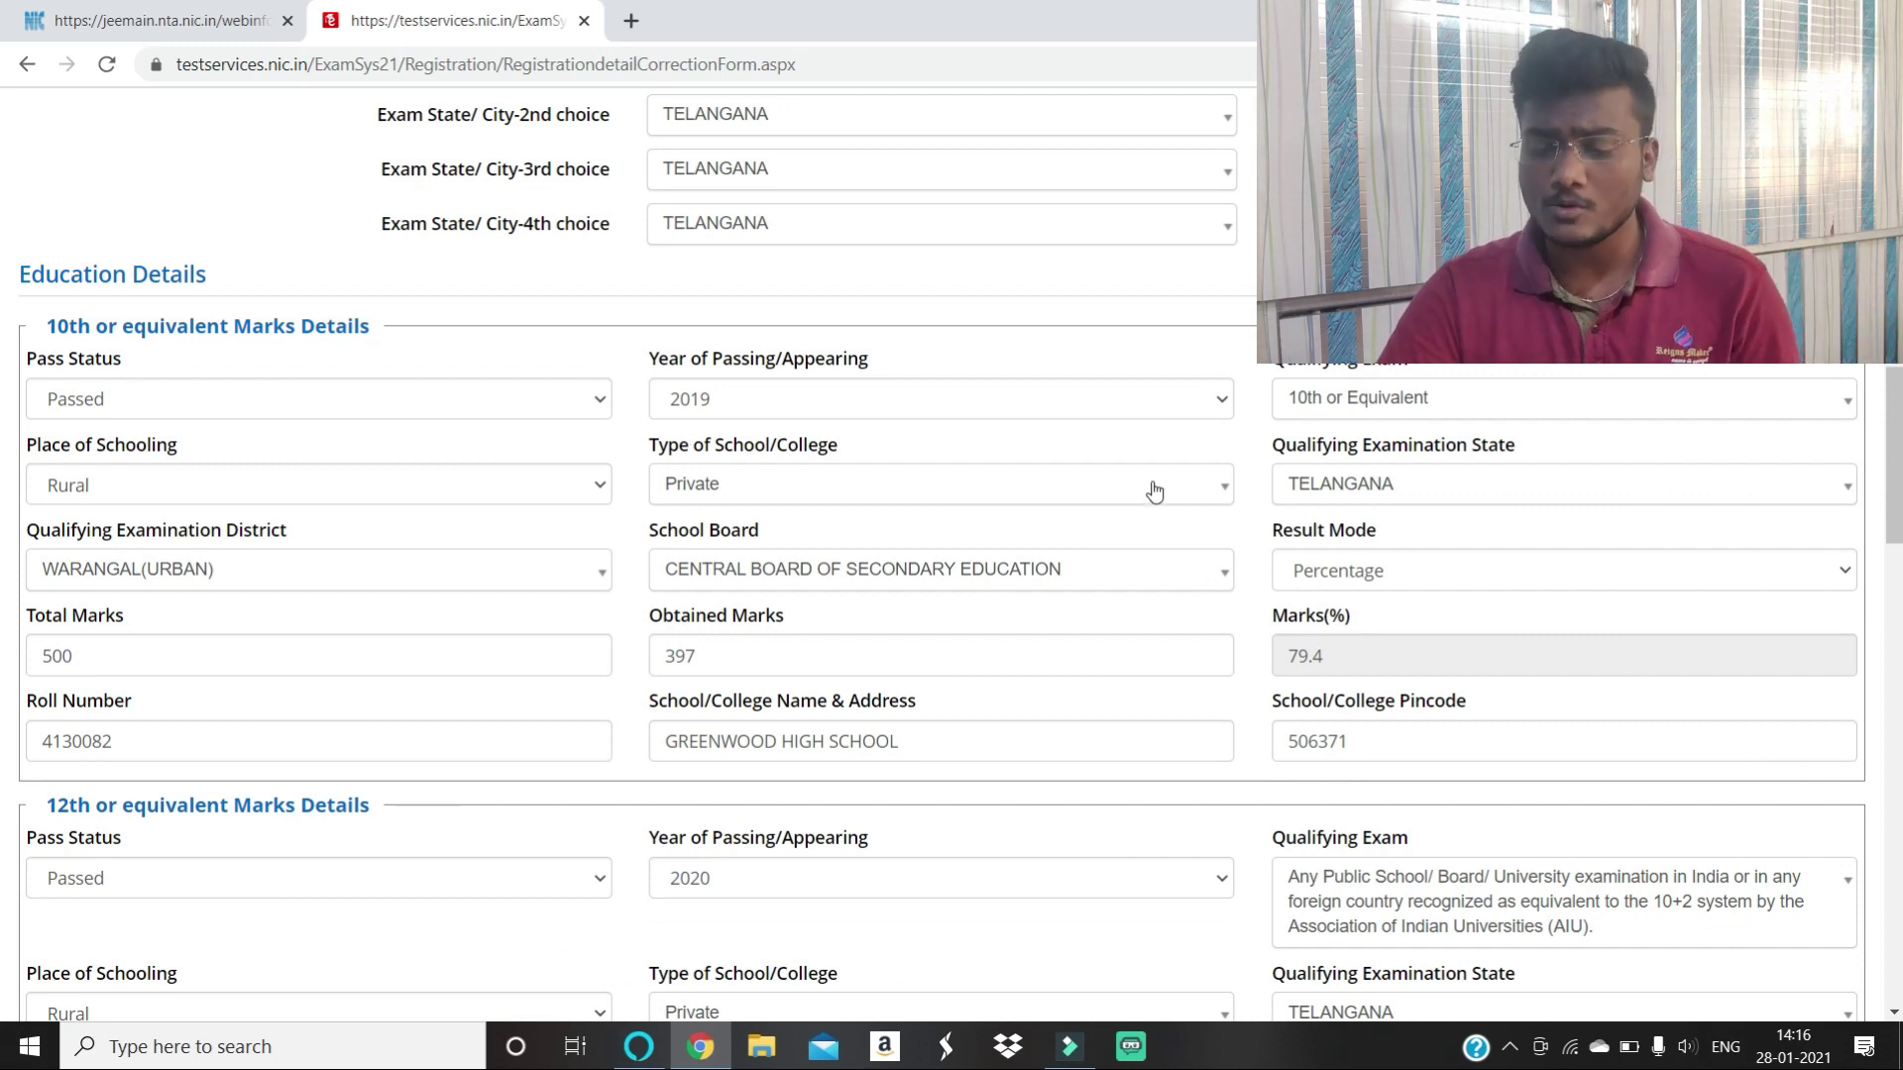
pyautogui.scroll(-5, 1154, 494)
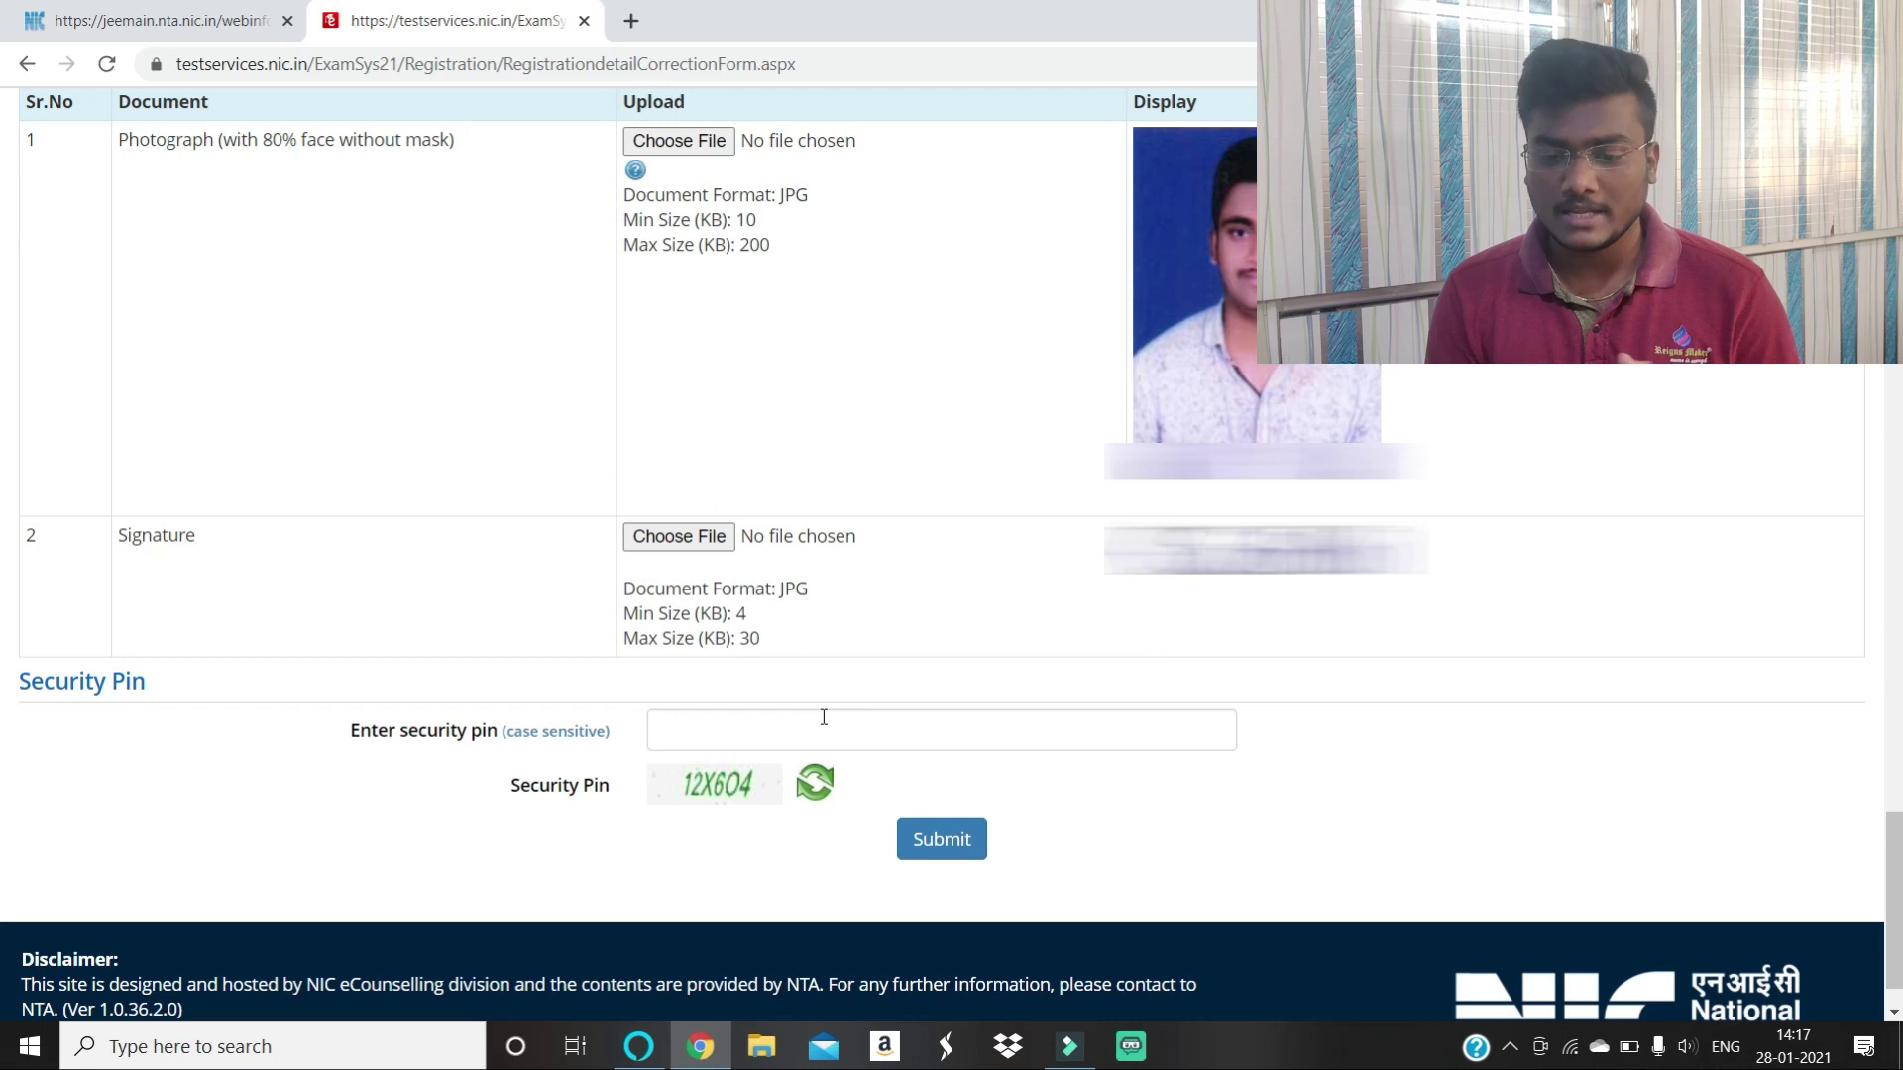
# Step: Review the security pin entry and the whole form from personal details to the uploads, and close the correction form
pyautogui.click(724, 729)
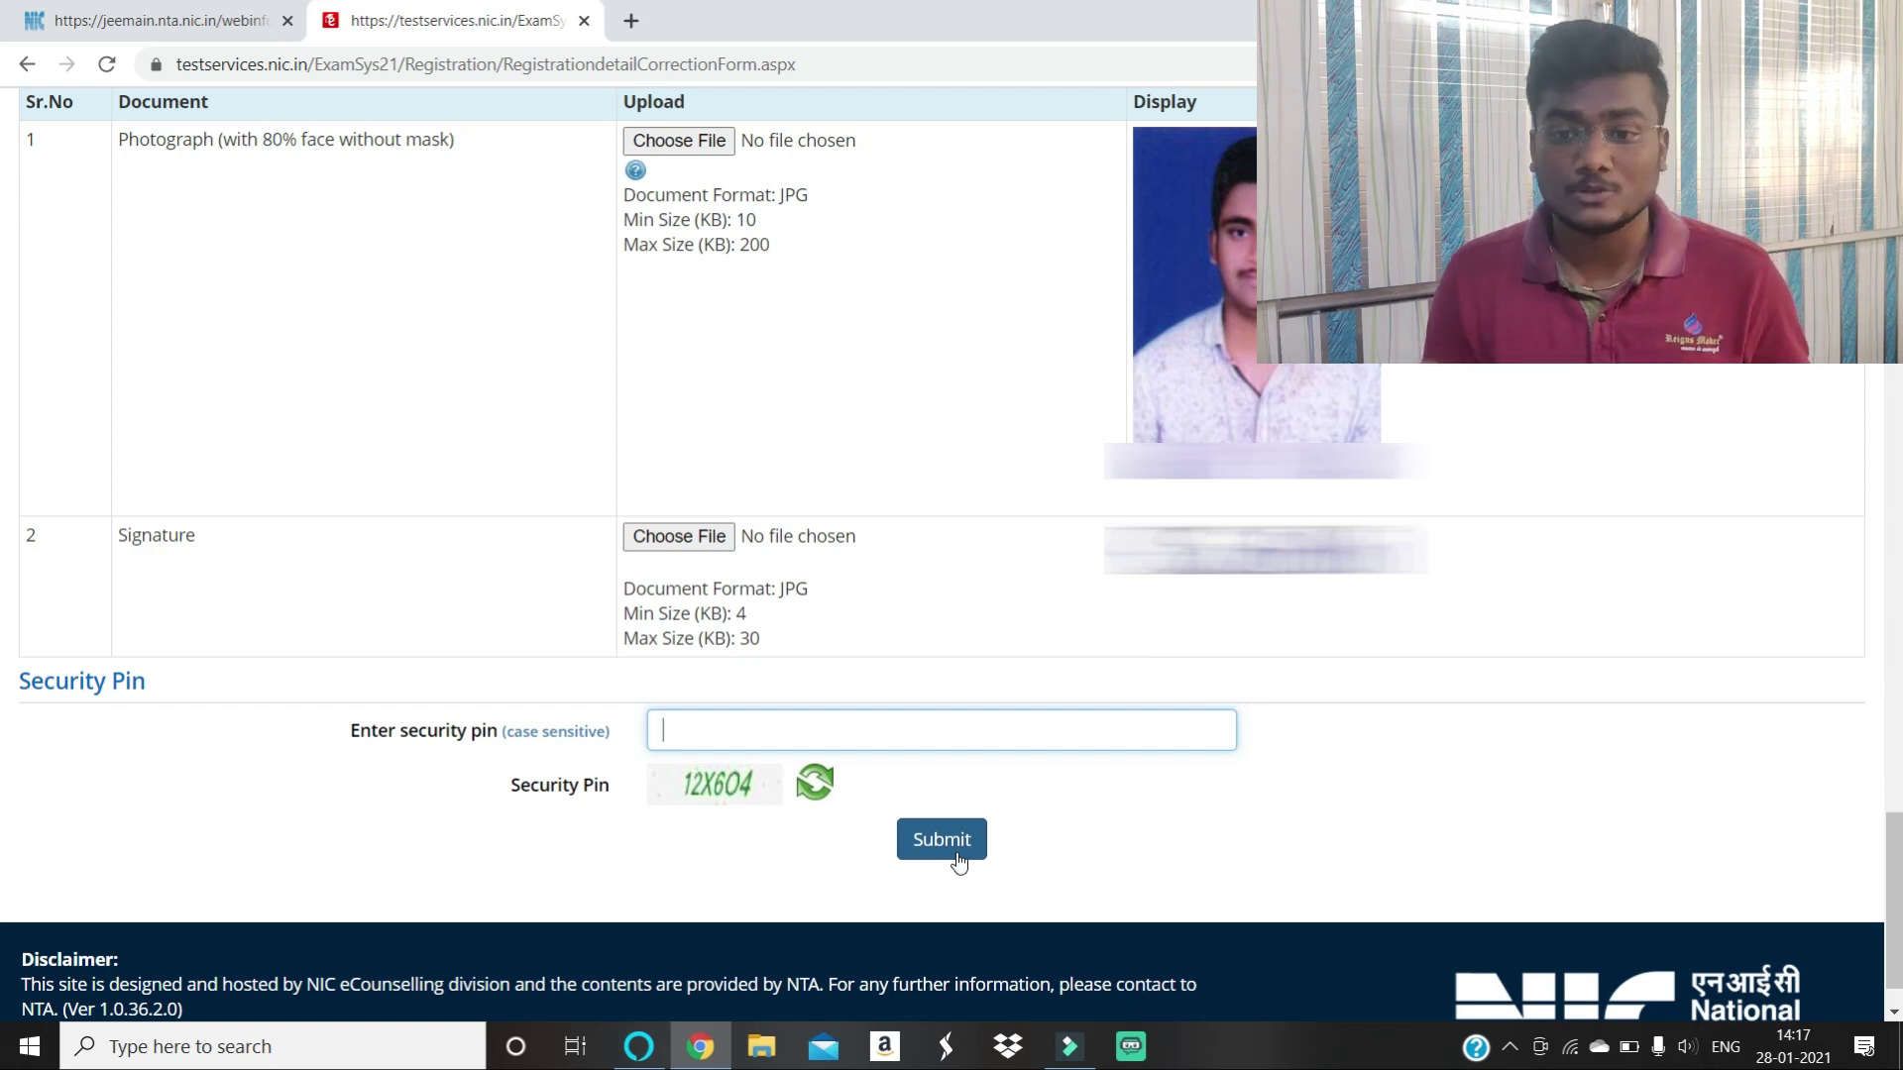
pyautogui.click(941, 839)
pyautogui.scroll(20, 958, 860)
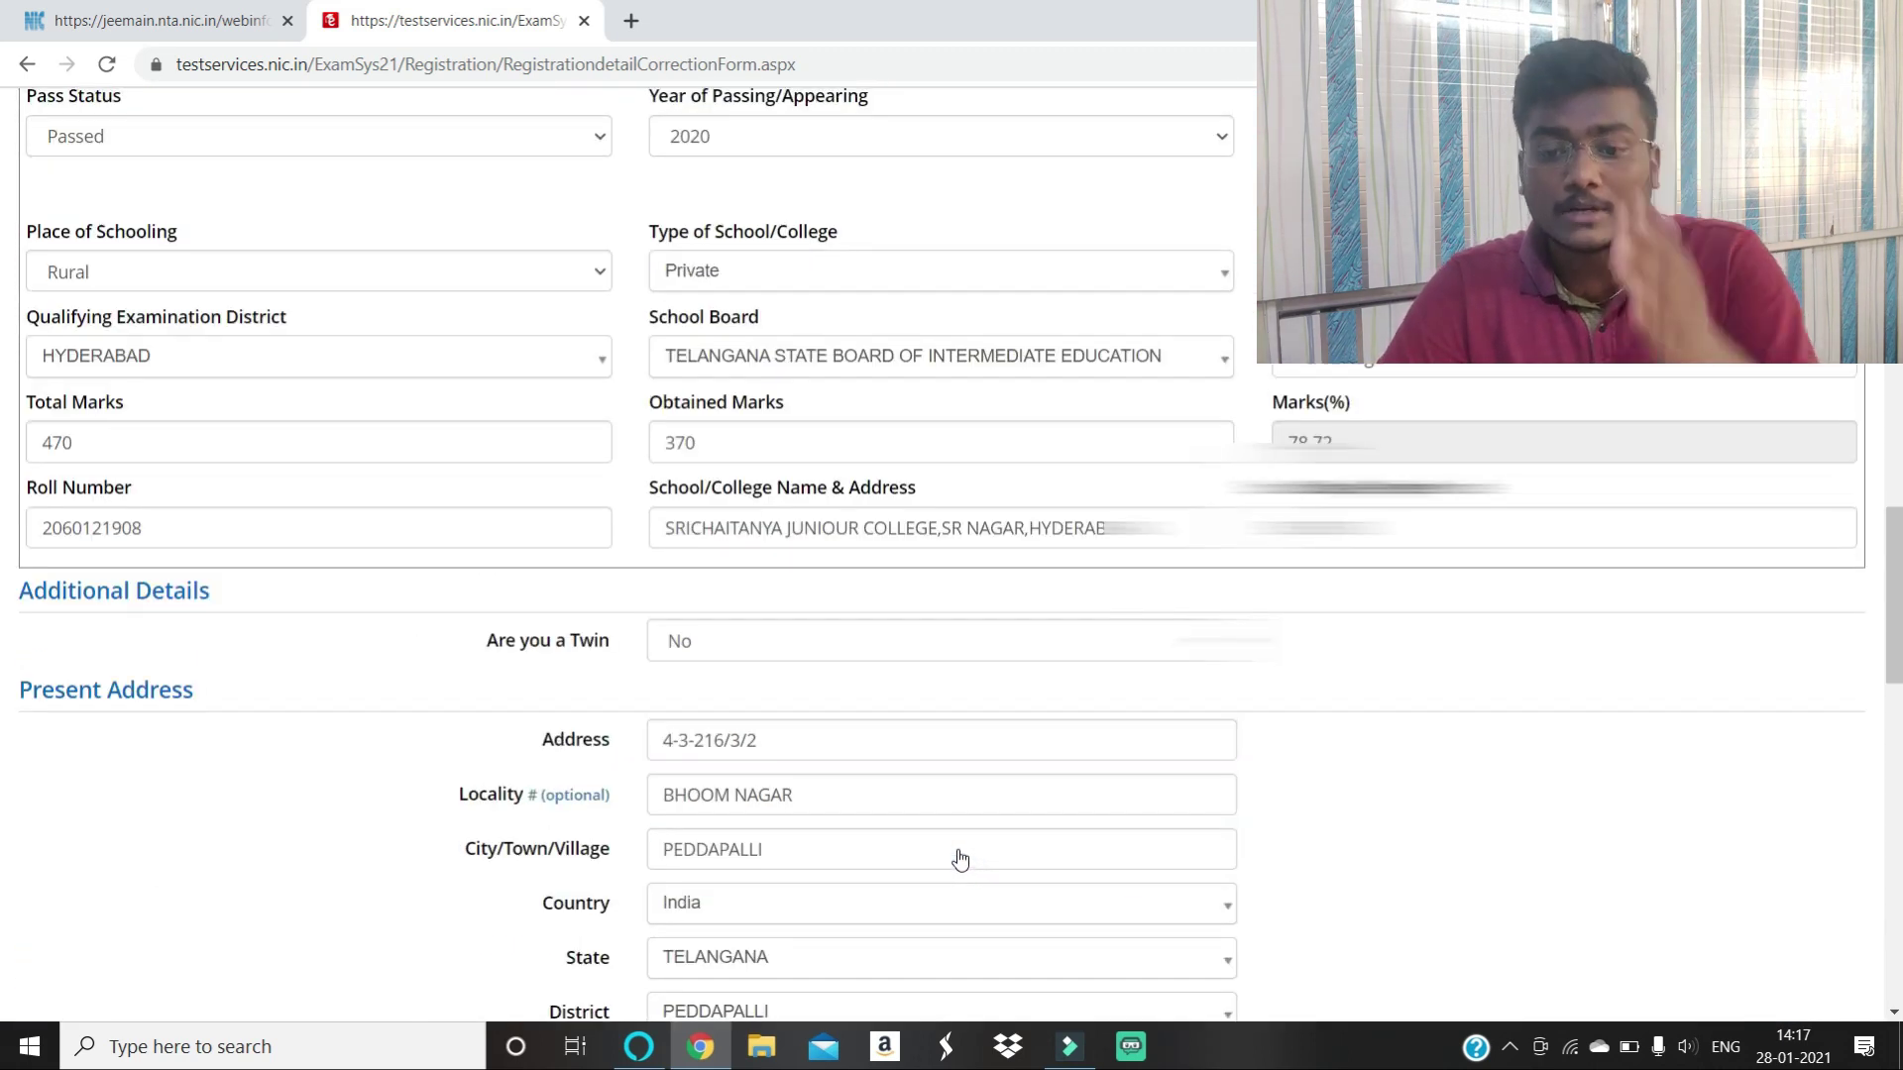
pyautogui.scroll(15, 952, 864)
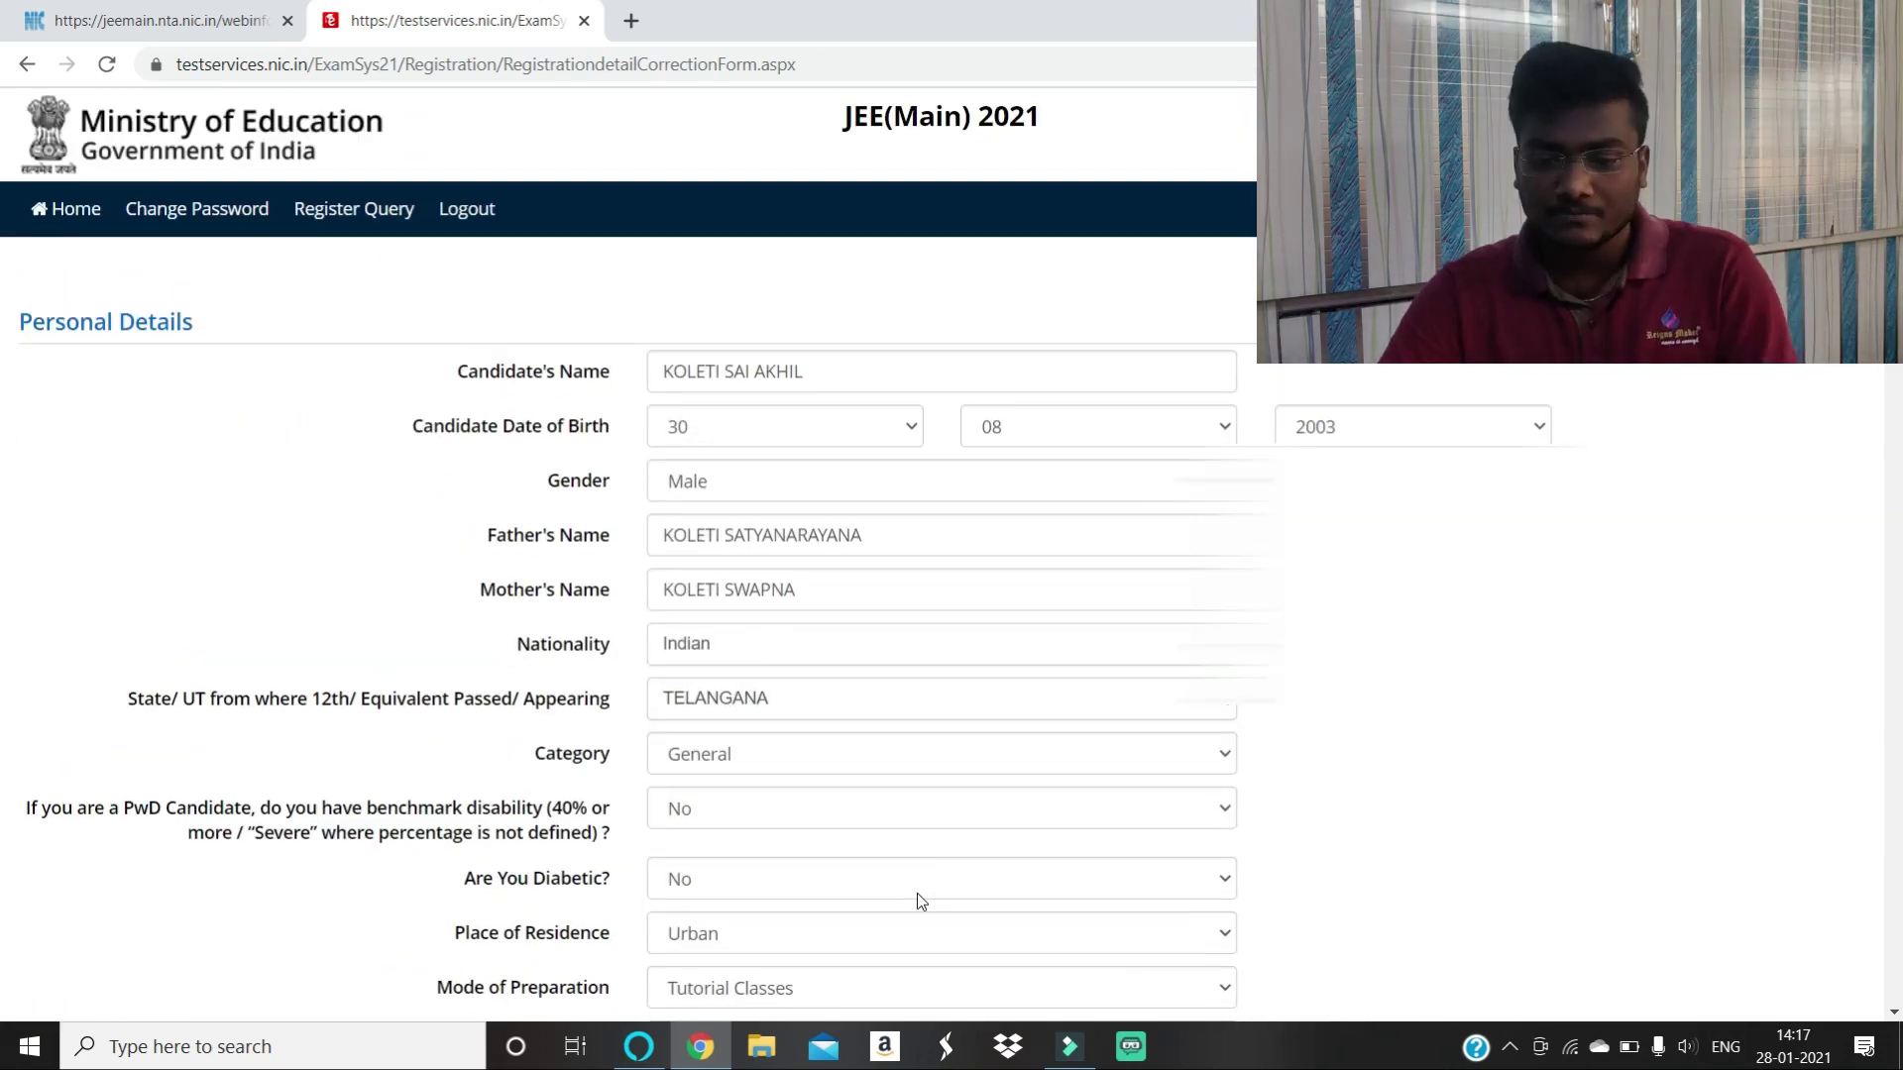
pyautogui.scroll(-20, 918, 897)
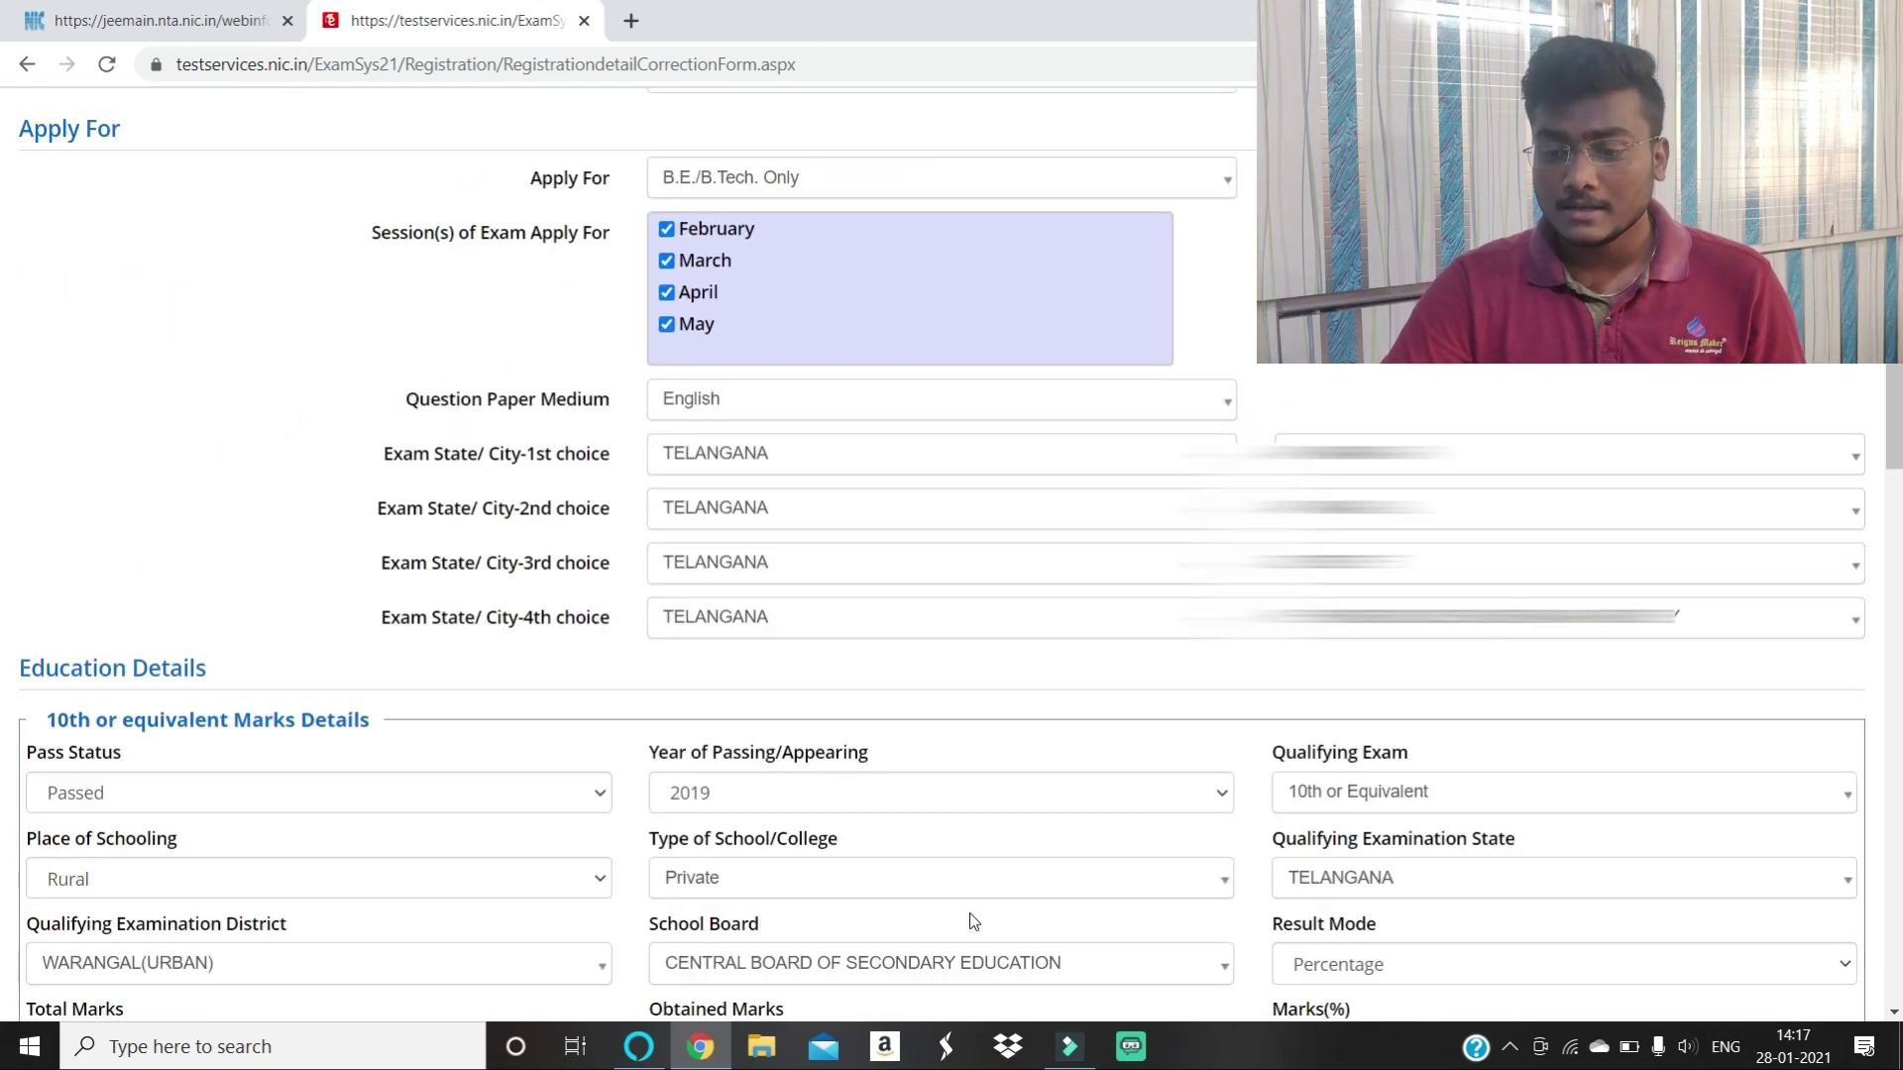
pyautogui.scroll(-9, 966, 932)
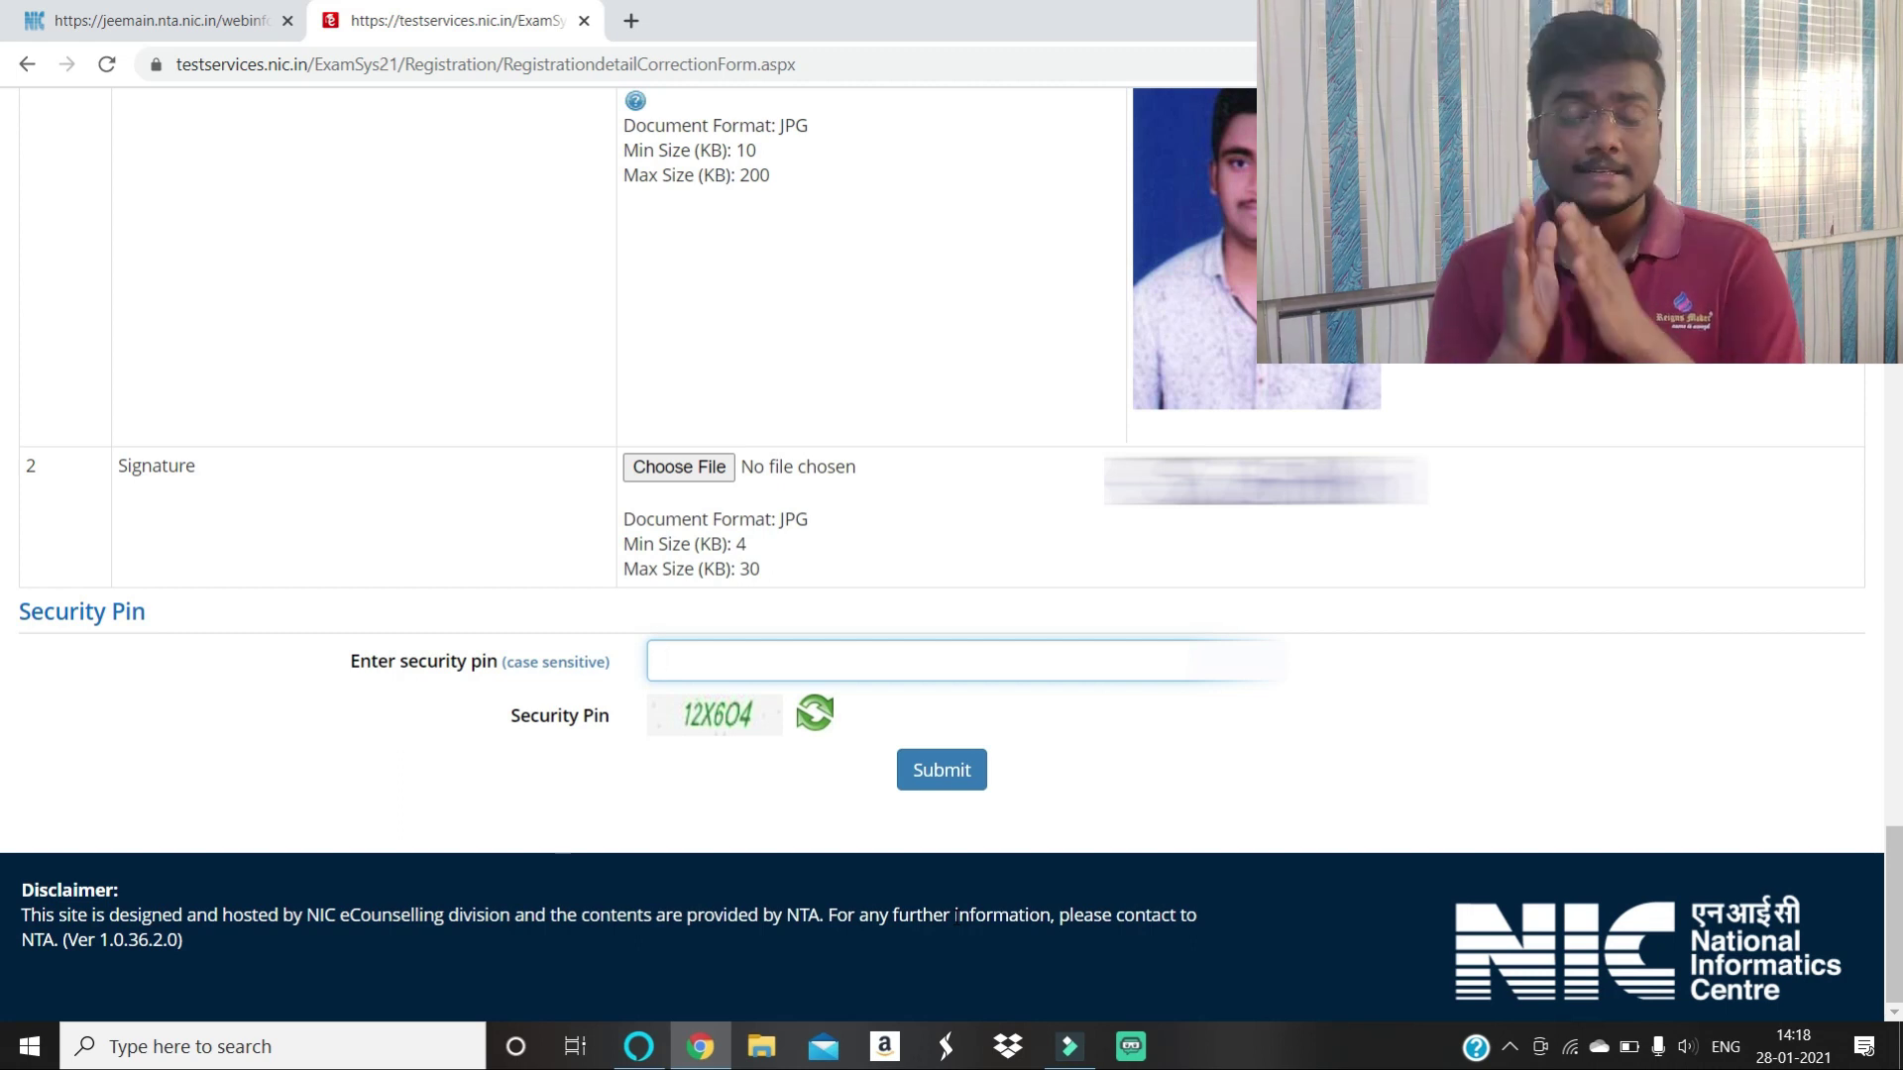
pyautogui.hotkey('ctrl', 'w')
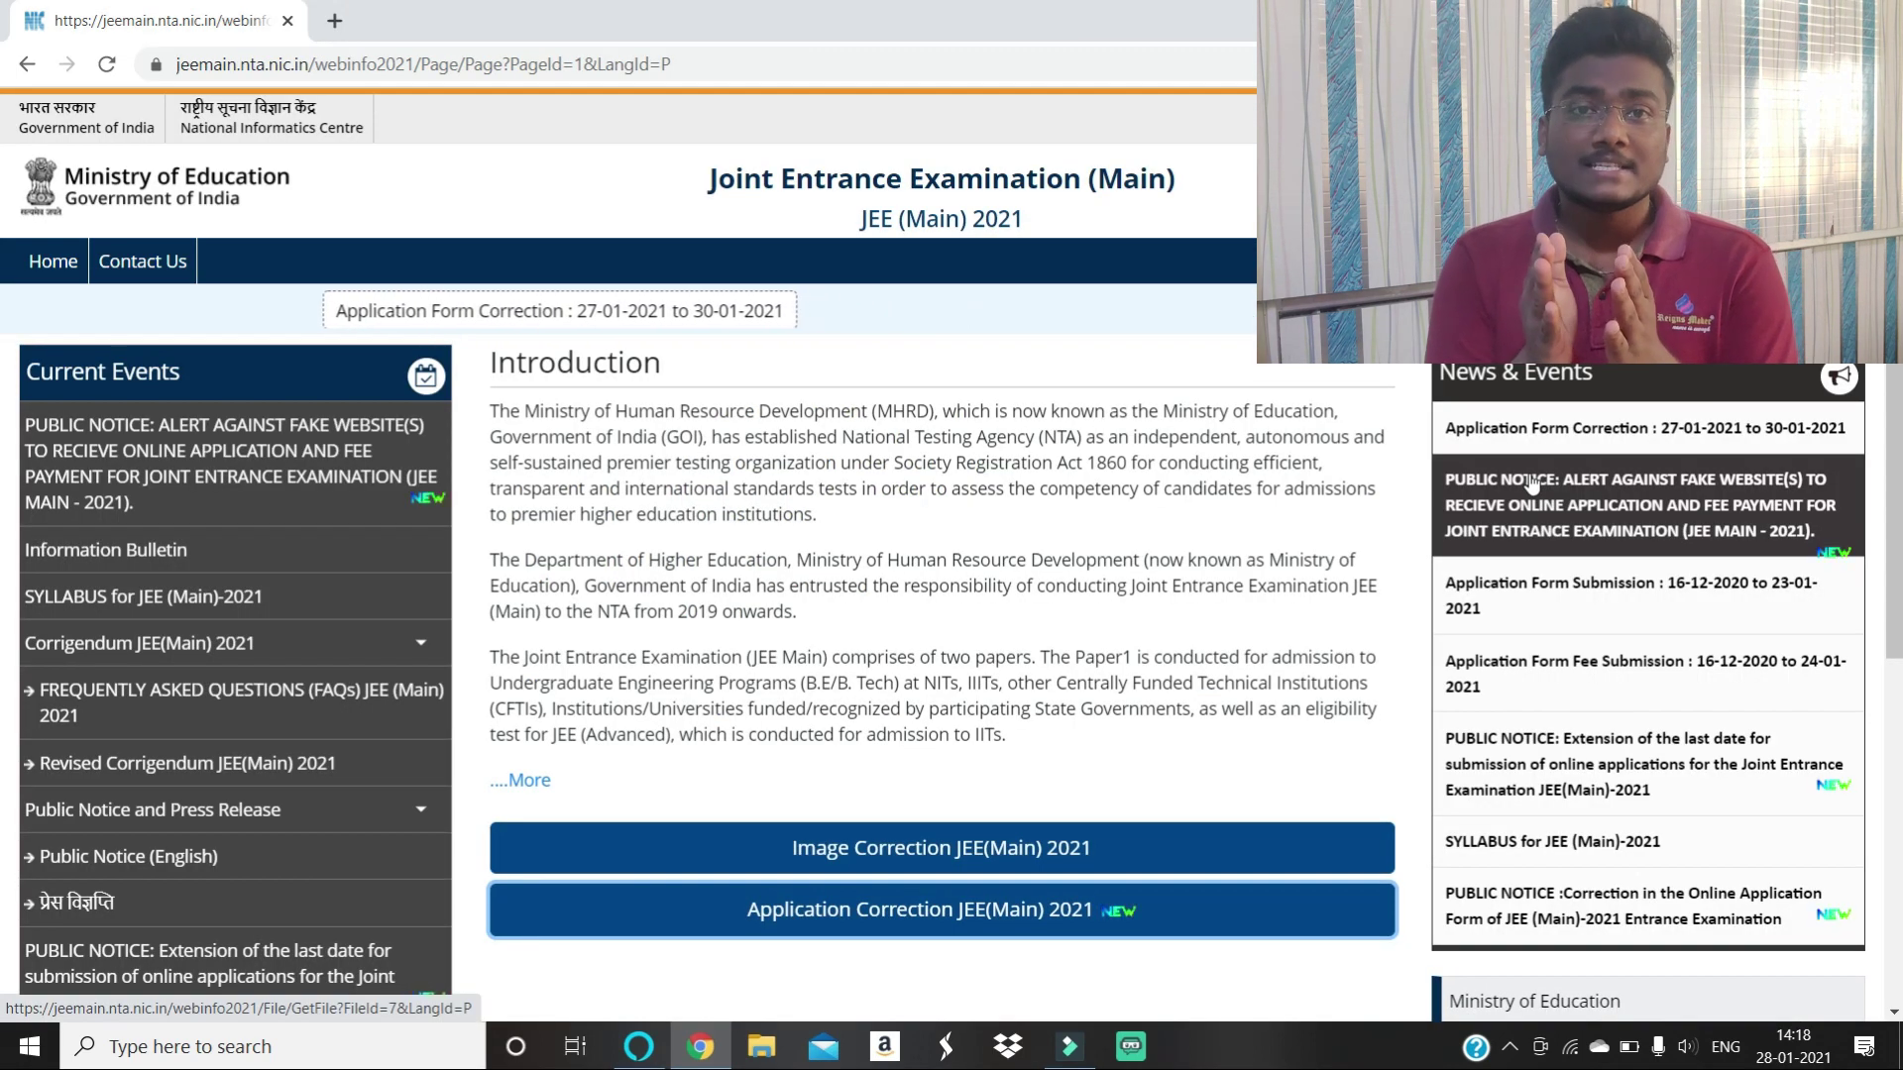